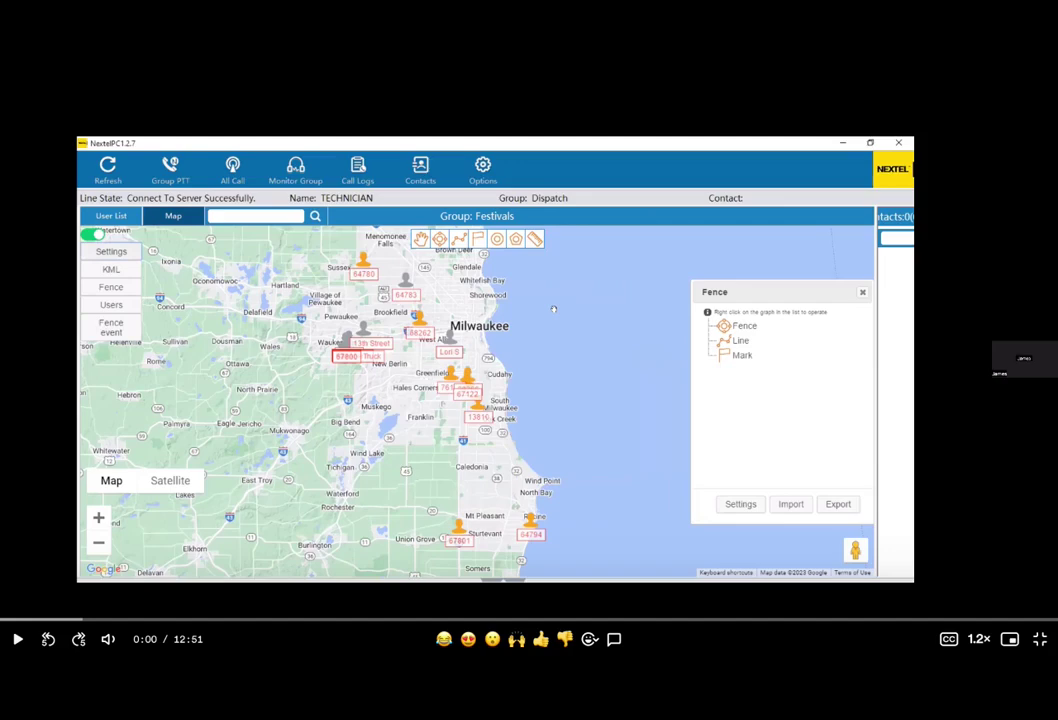
Step: Play the tour, rewinding five seconds, to the map Settings dialog's 100 km/h speed alarm and Track speed choices
{"action": "left_click", "coordinate": [553, 310]}
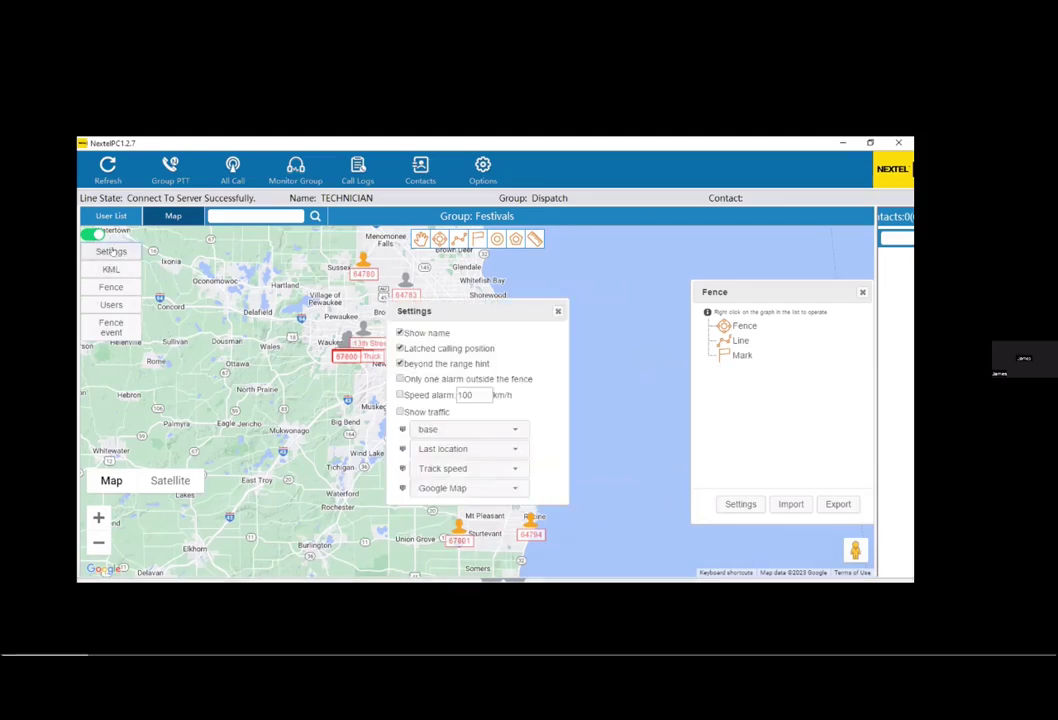
{"action": "key", "text": "space"}
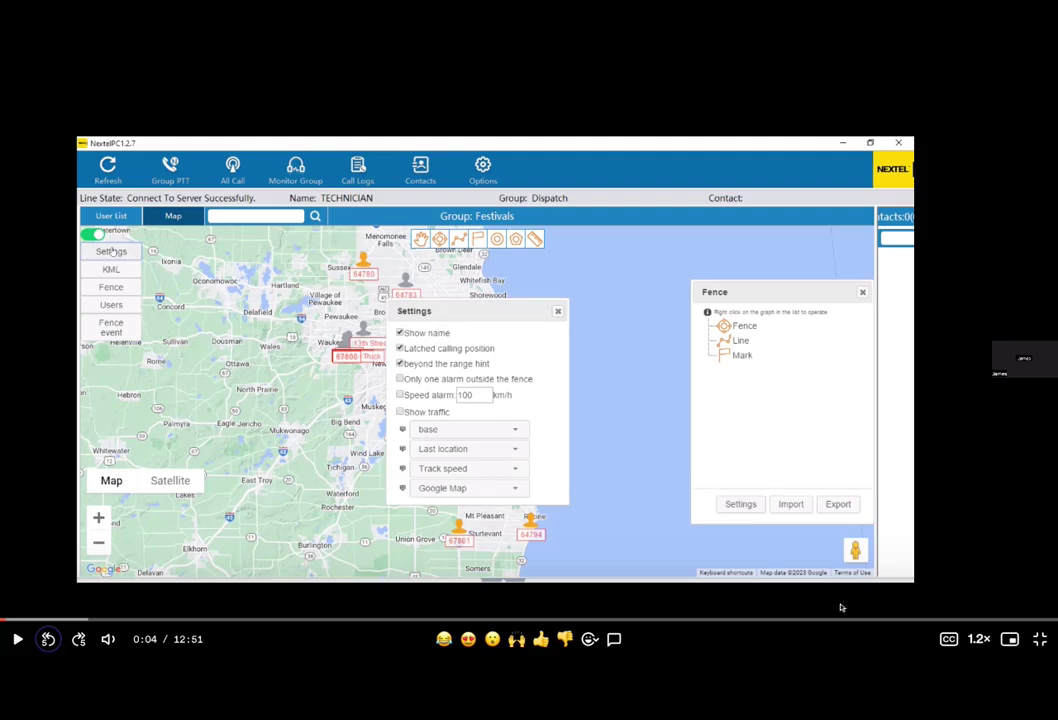
{"action": "left_click", "coordinate": [47, 639]}
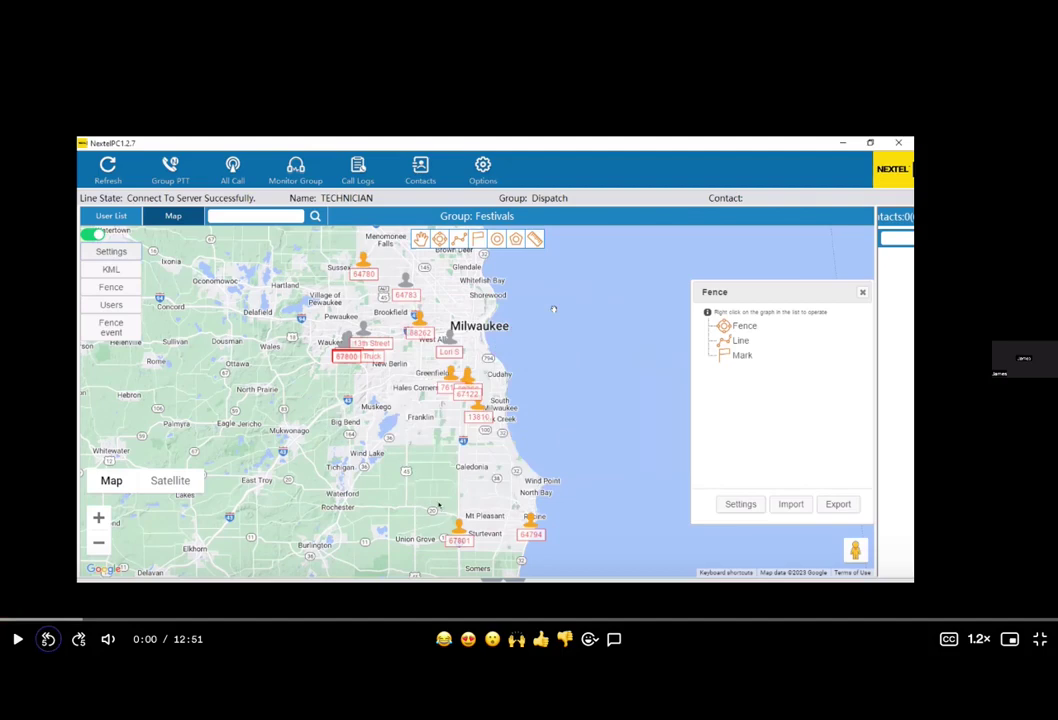
{"action": "left_click", "coordinate": [364, 420]}
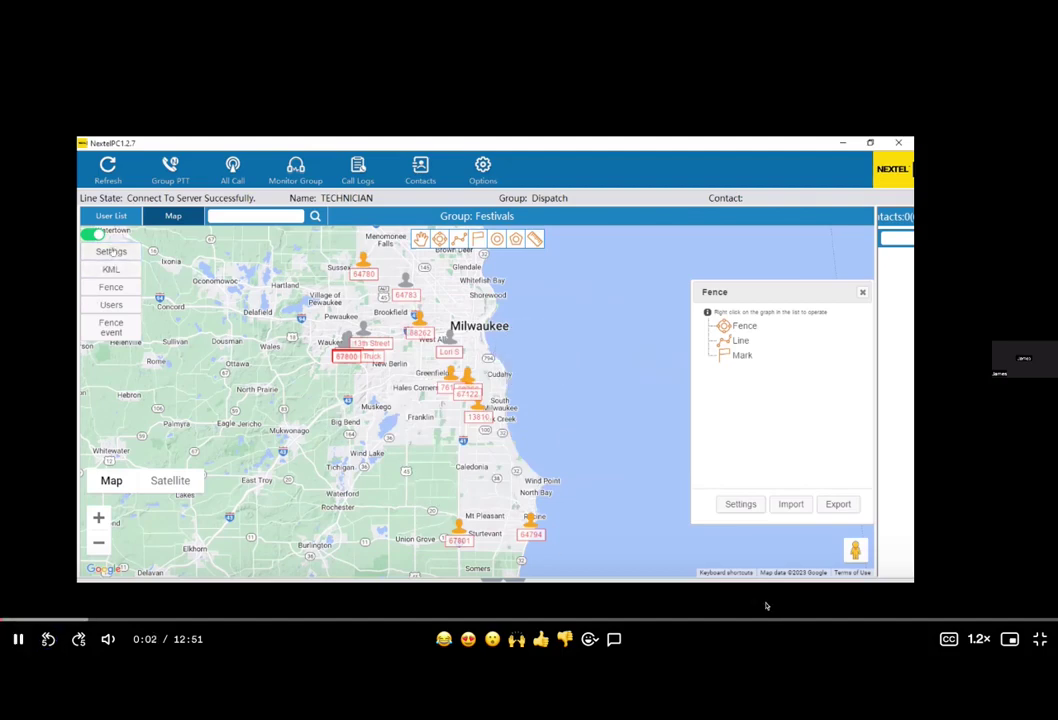
{"action": "left_click", "coordinate": [664, 520]}
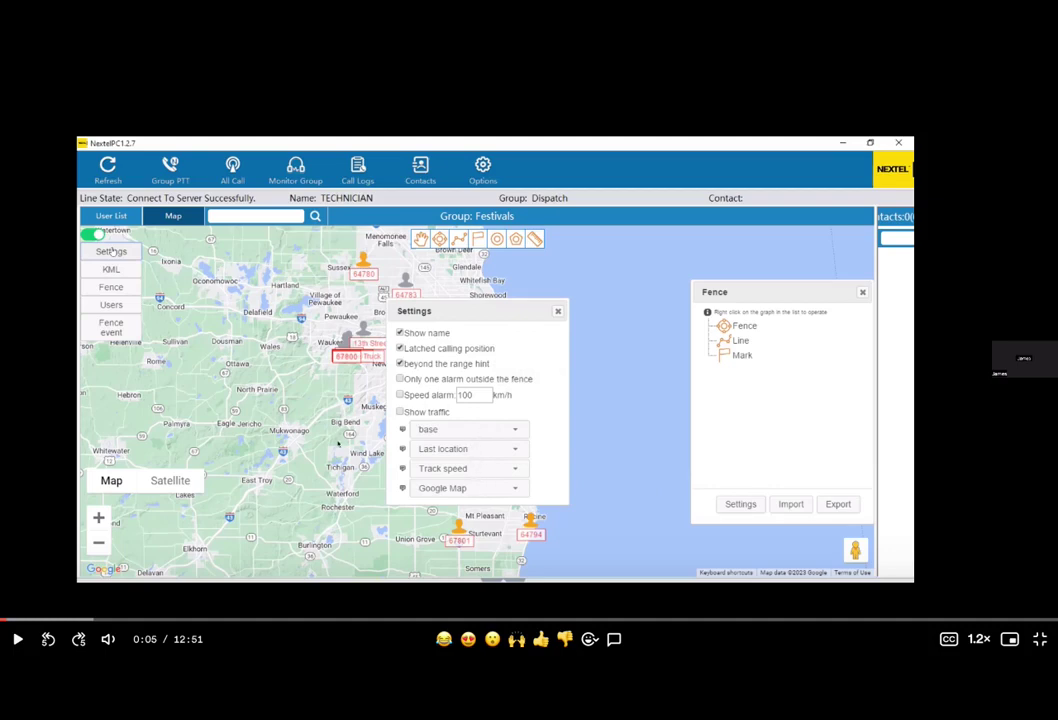
{"action": "left_click", "coordinate": [620, 491]}
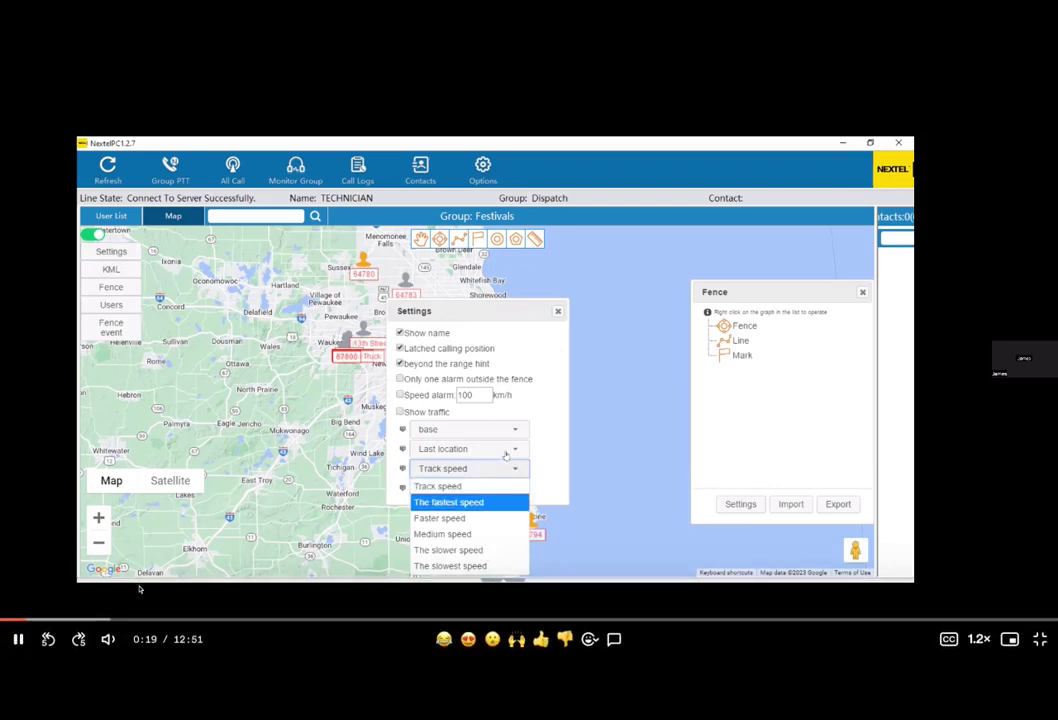
Step: Mute the walkthrough and speed it to 1.5× while it reviews the Google Map/Mapbox options
{"action": "left_click", "coordinate": [109, 640]}
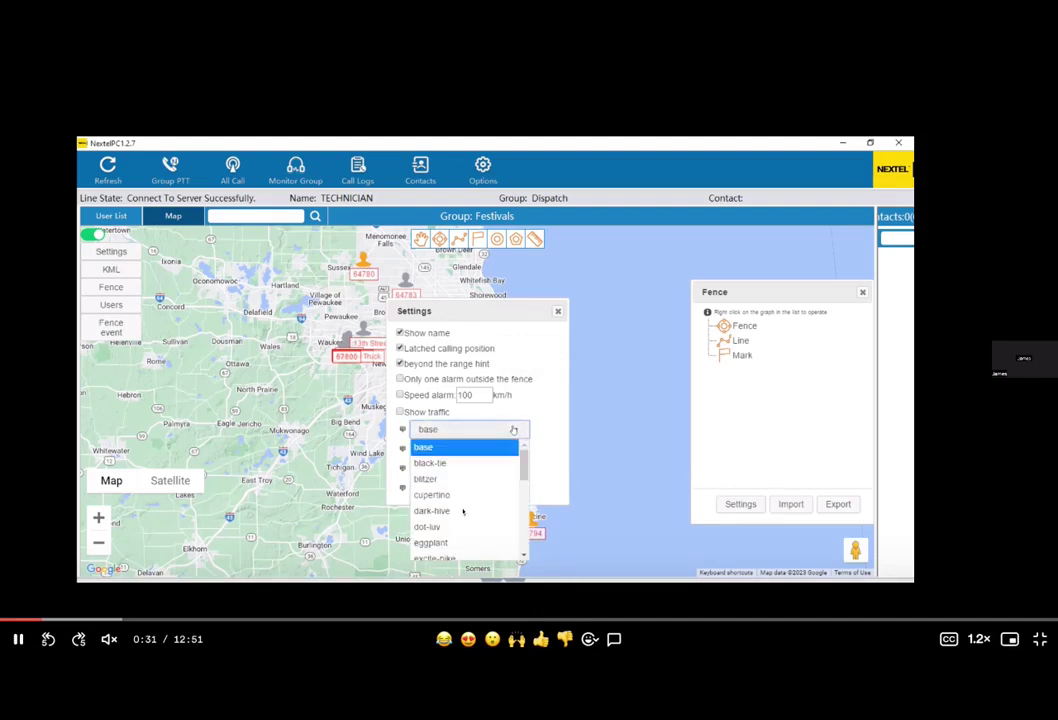
{"action": "left_click", "coordinate": [593, 472]}
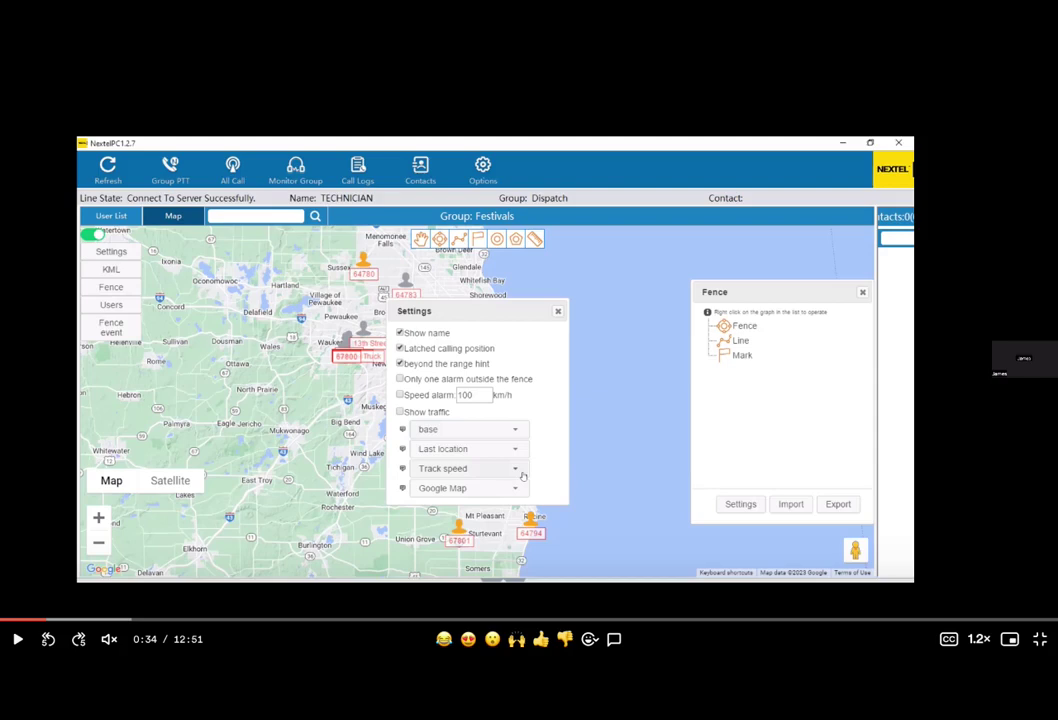
{"action": "left_click", "coordinate": [522, 476]}
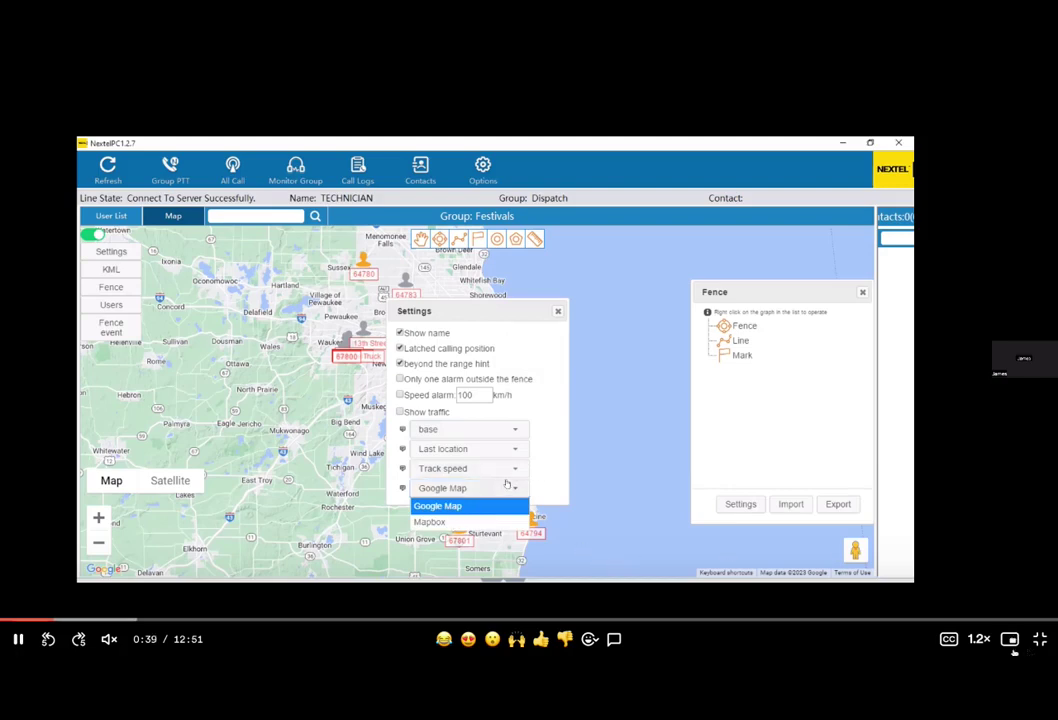
{"action": "left_click", "coordinate": [978, 638]}
{"action": "left_click", "coordinate": [914, 599]}
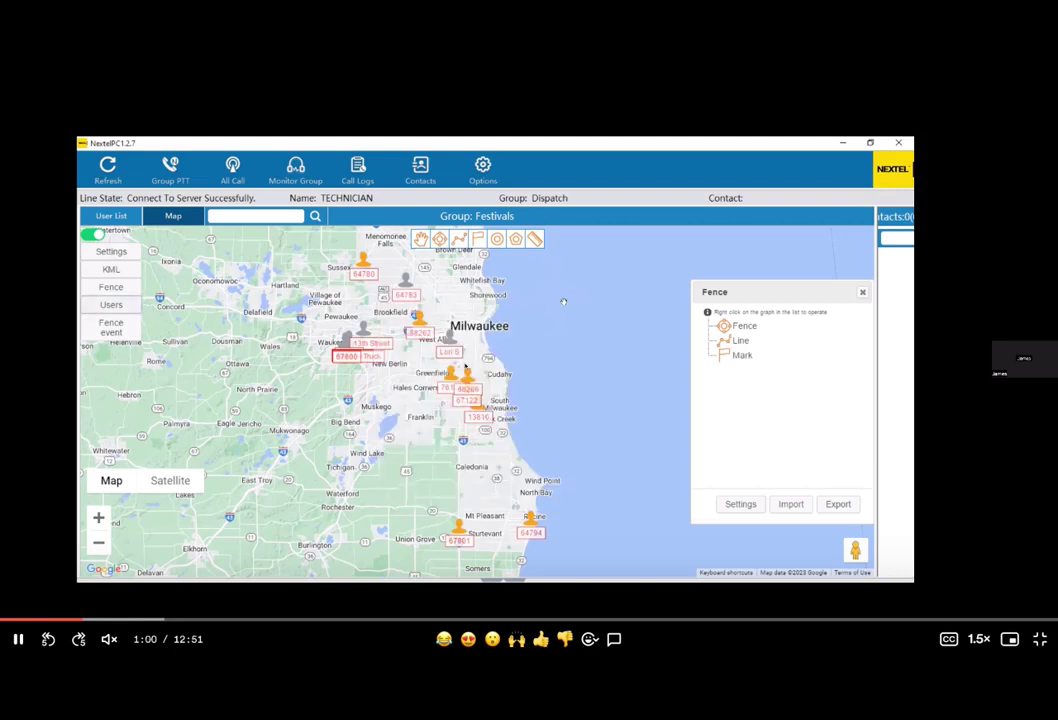
Step: Rewind five seconds to the Users list and resume playback toward the GPS Information table
{"action": "key", "text": "space"}
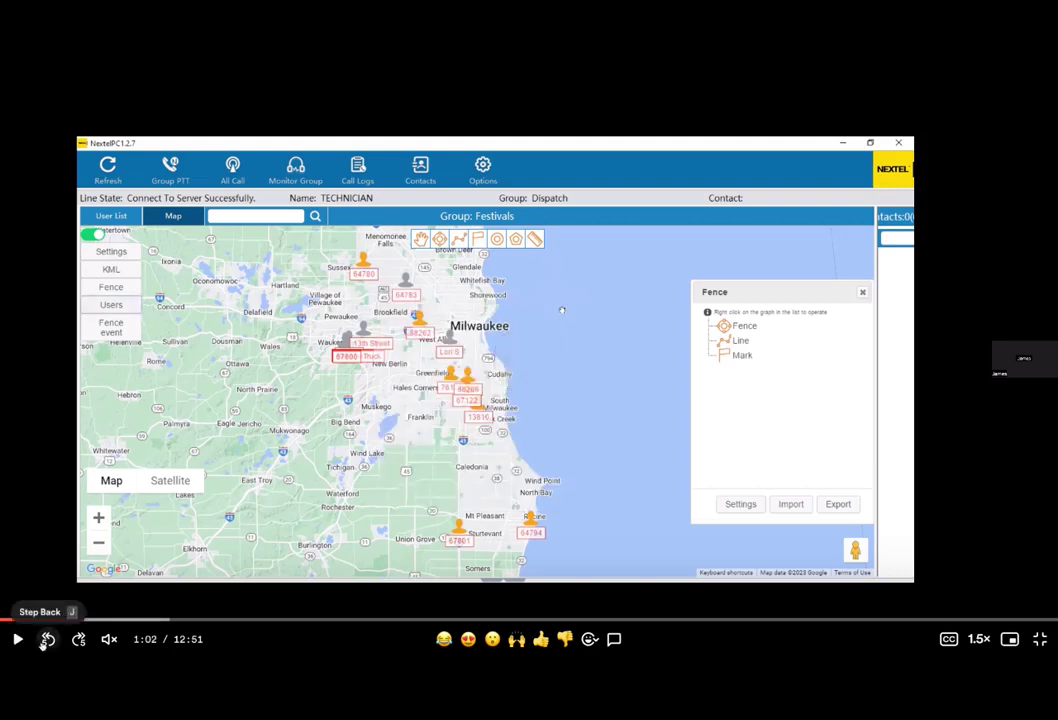
{"action": "left_click", "coordinate": [47, 638]}
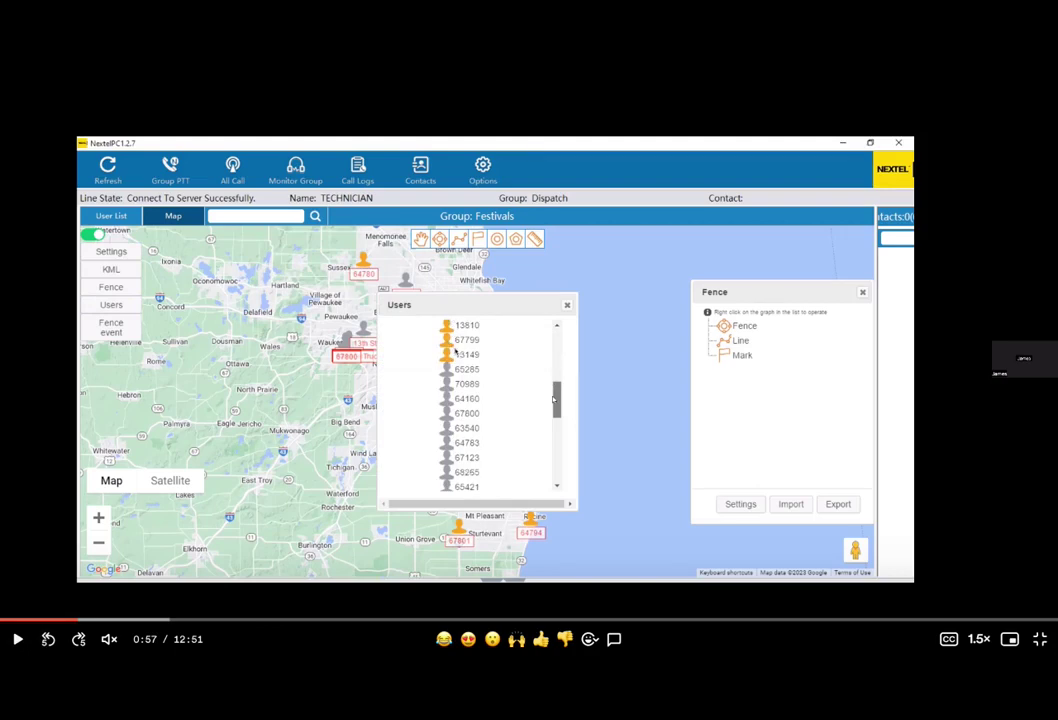
{"action": "left_click", "coordinate": [289, 345]}
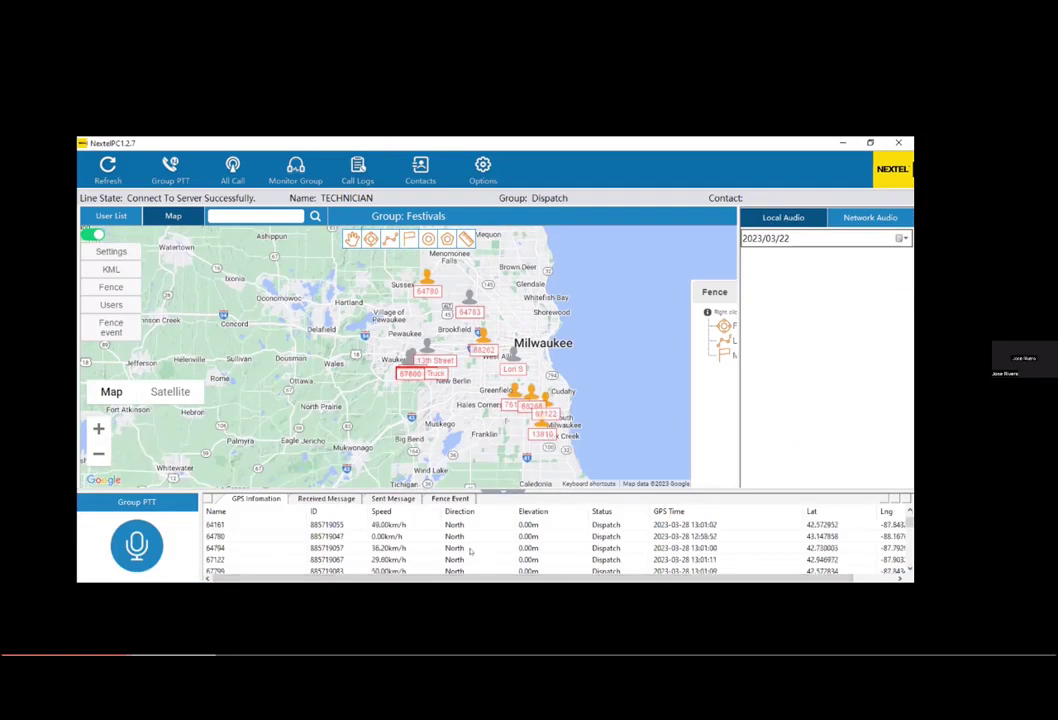
{"action": "left_click", "coordinate": [834, 567]}
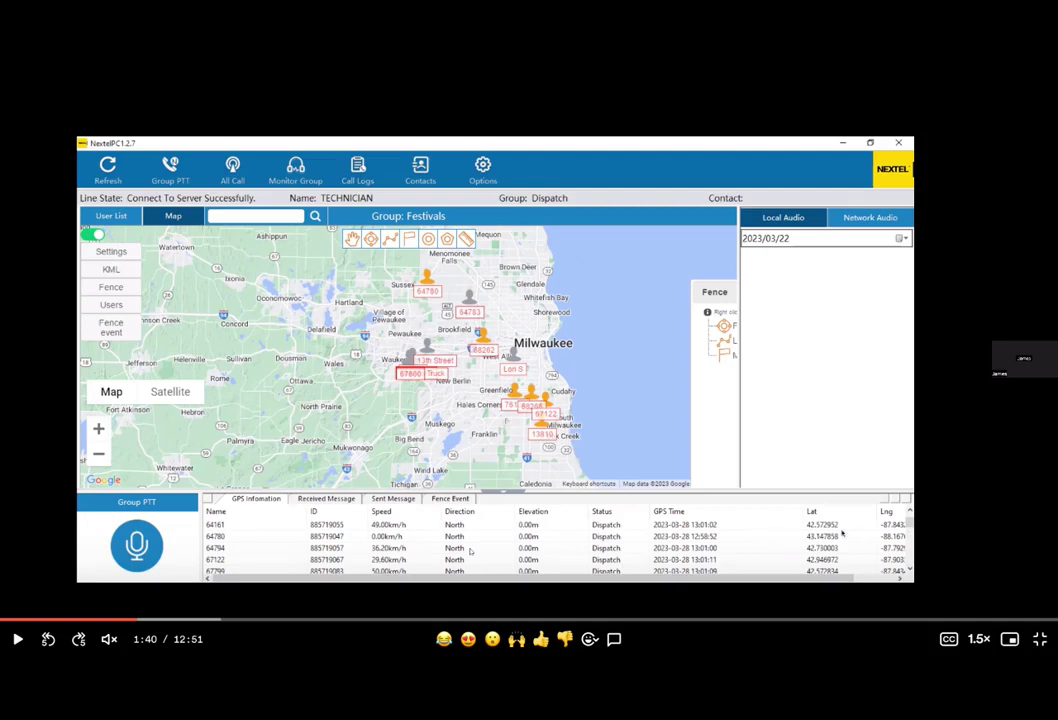
{"action": "left_click", "coordinate": [645, 595]}
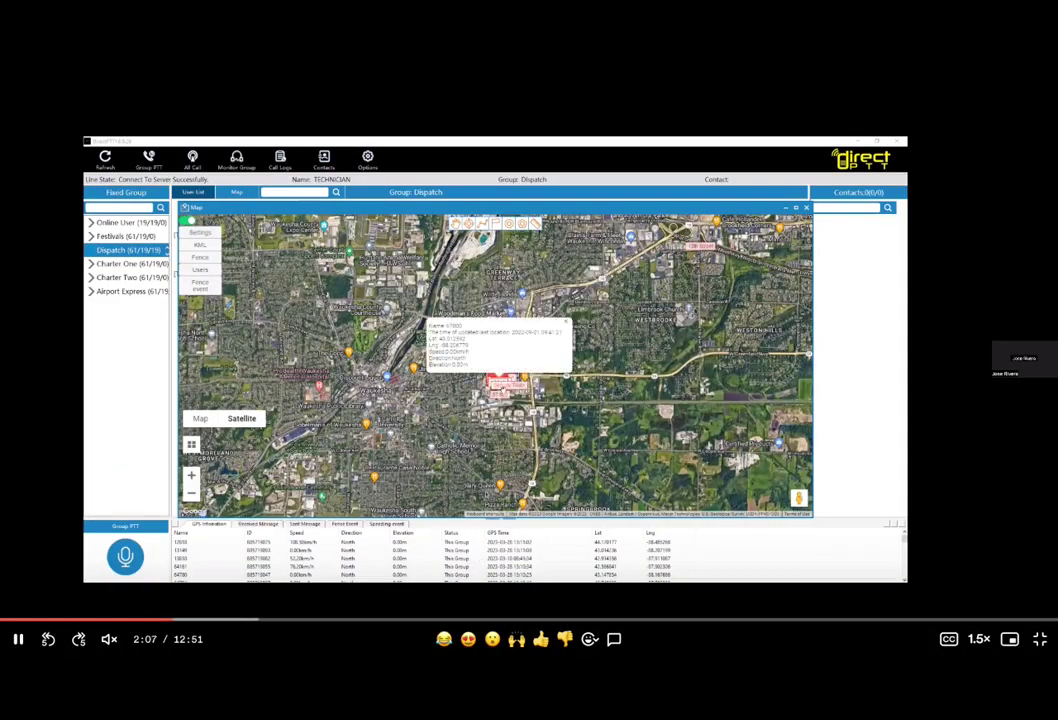
Step: Rewind five seconds to the Dispatch satellite map and watch the walkthrough full screen
{"action": "left_click", "coordinate": [18, 639]}
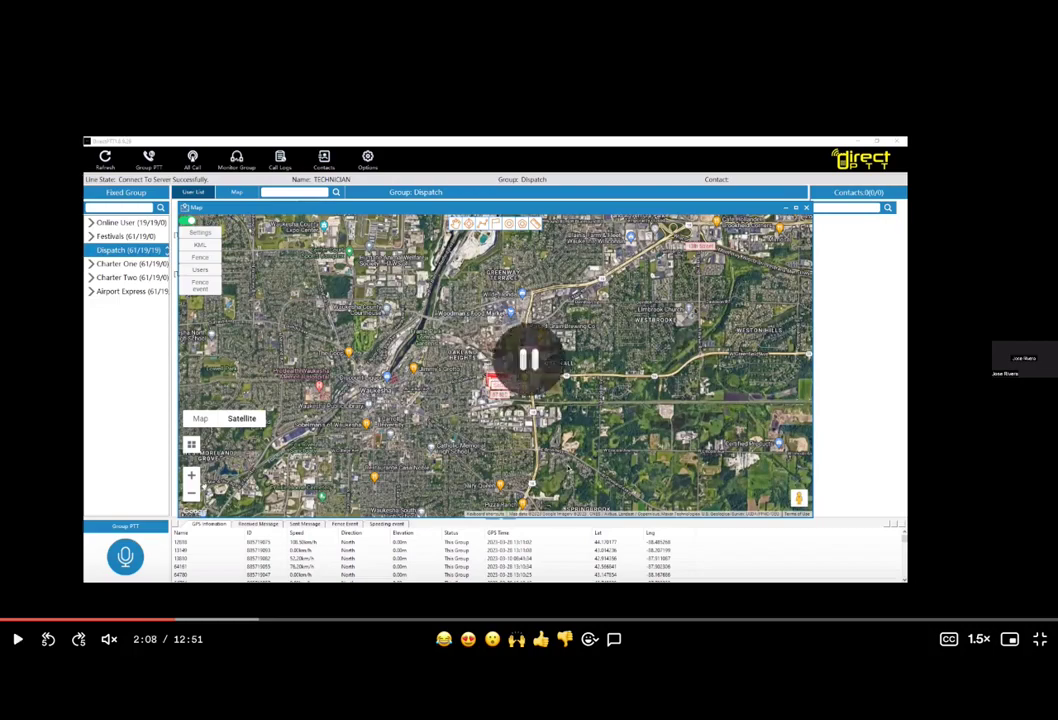
{"action": "left_click", "coordinate": [48, 641]}
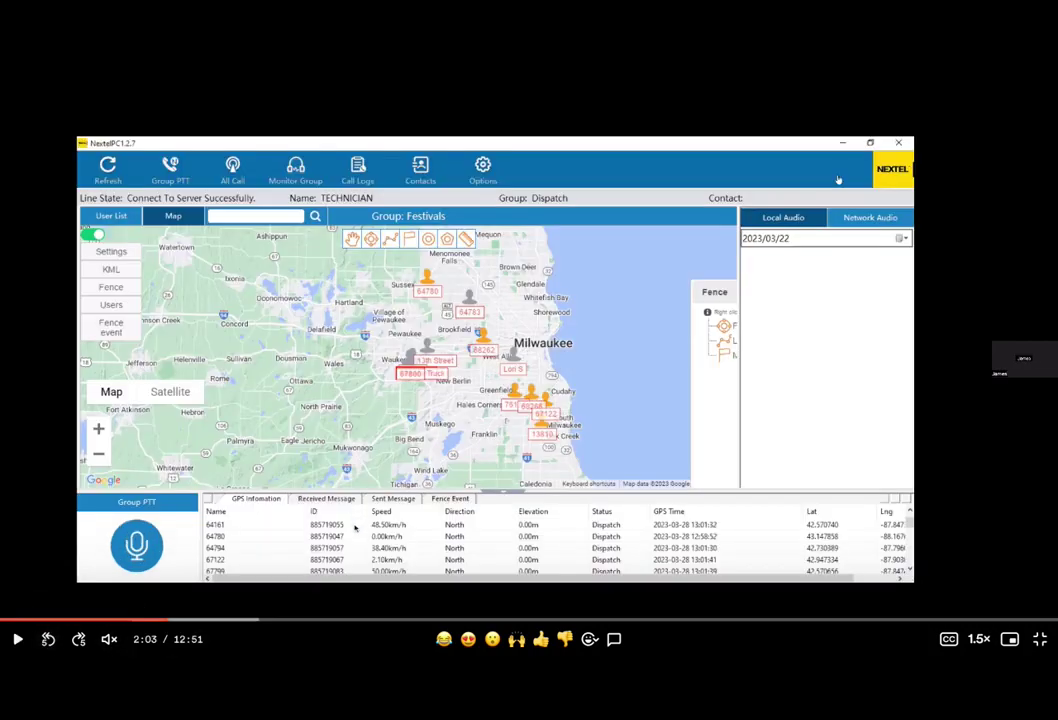
{"action": "left_click", "coordinate": [369, 491]}
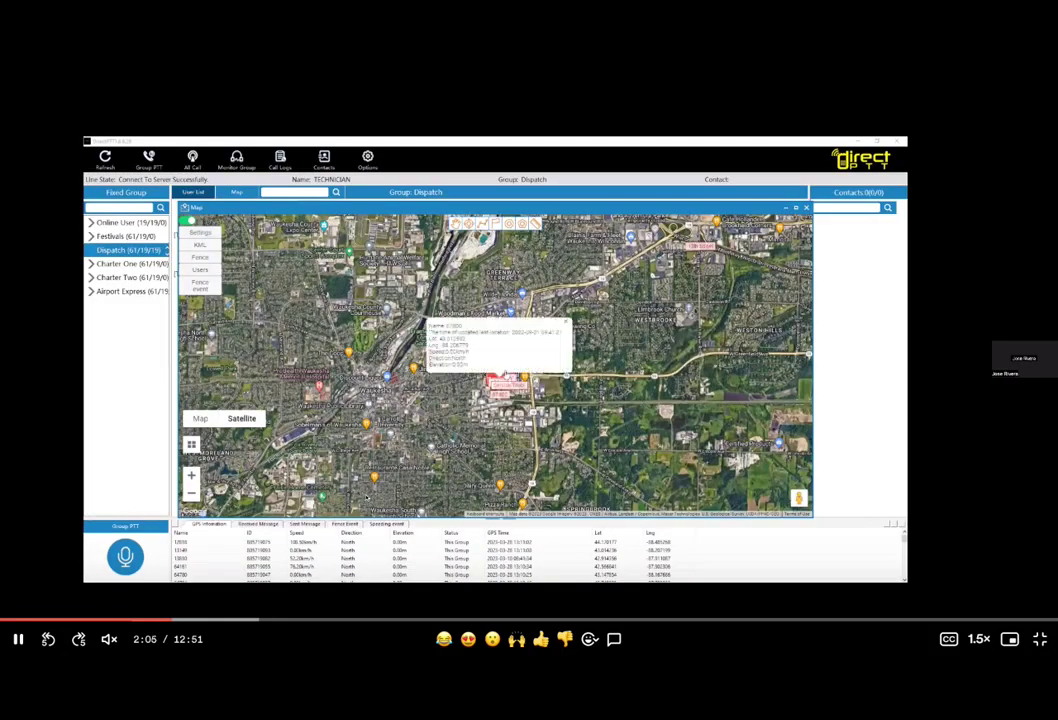
{"action": "left_click", "coordinate": [367, 497]}
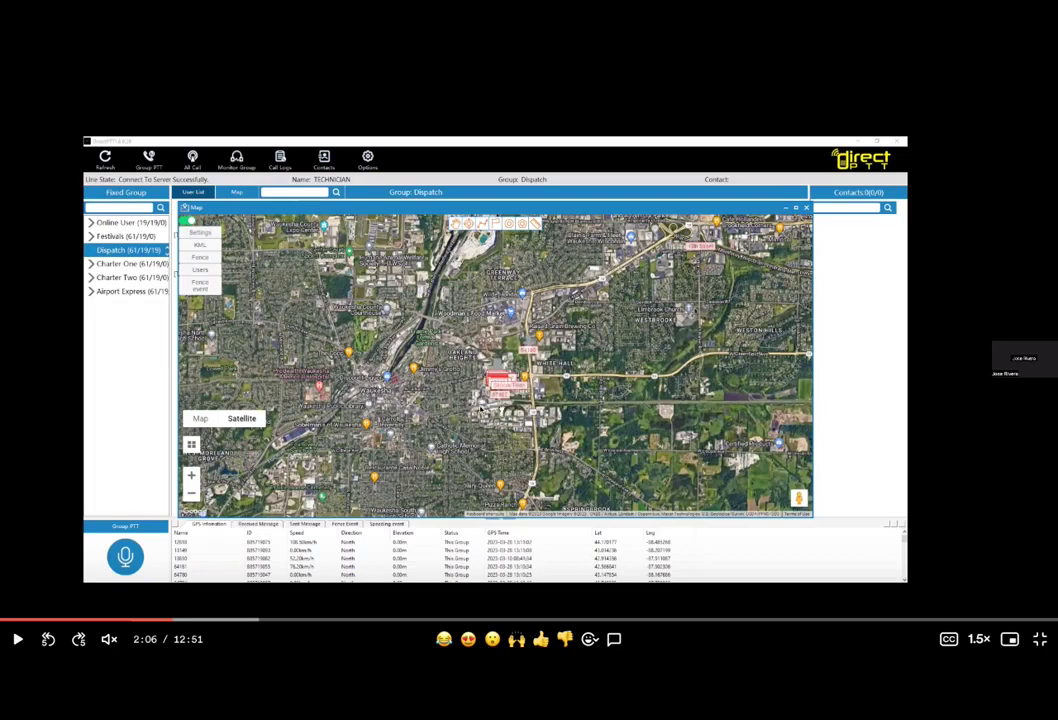
{"action": "double_click", "coordinate": [627, 470]}
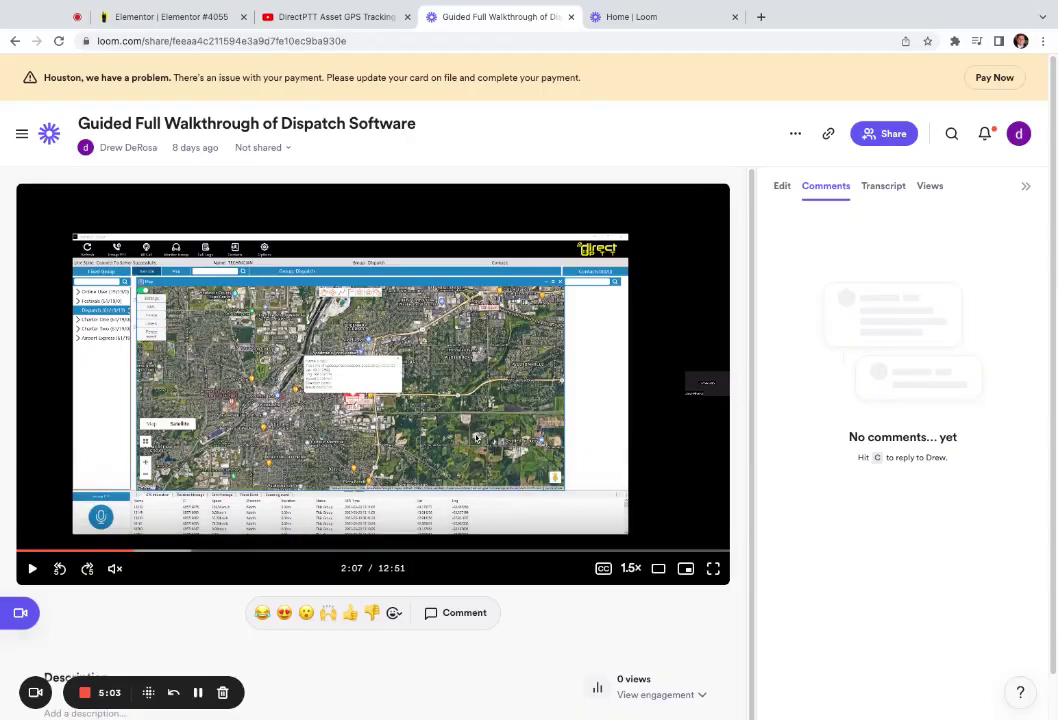
{"action": "left_click", "coordinate": [713, 568]}
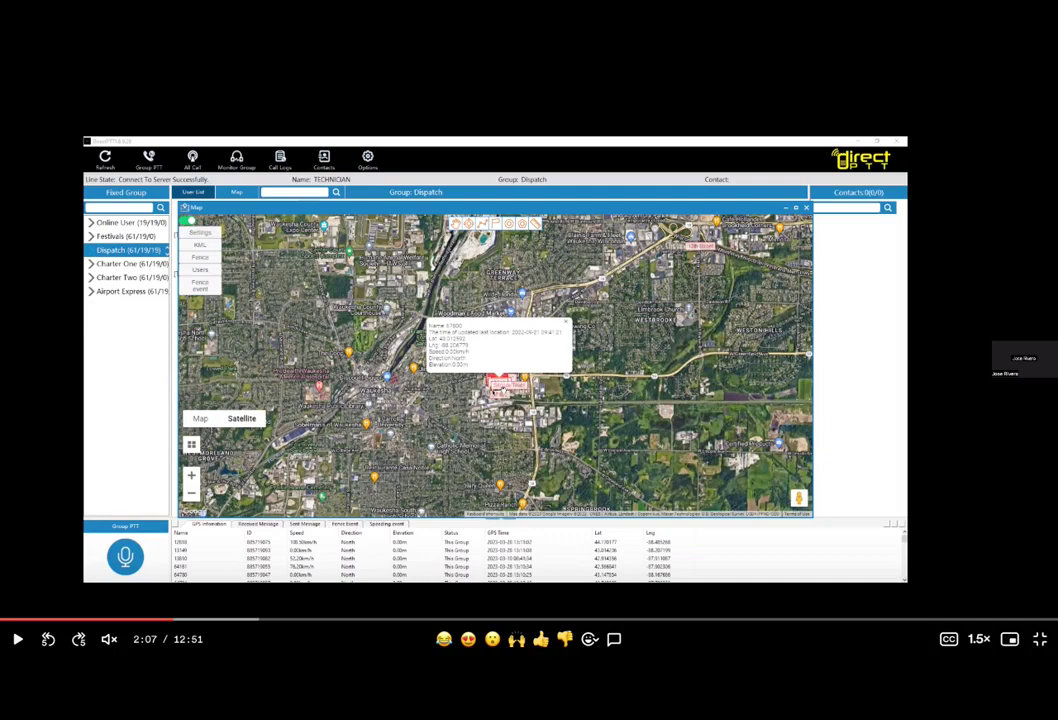
Step: Resume the walkthrough as the Dispatch satellite map zooms in on the unit labels
{"action": "left_click", "coordinate": [380, 338]}
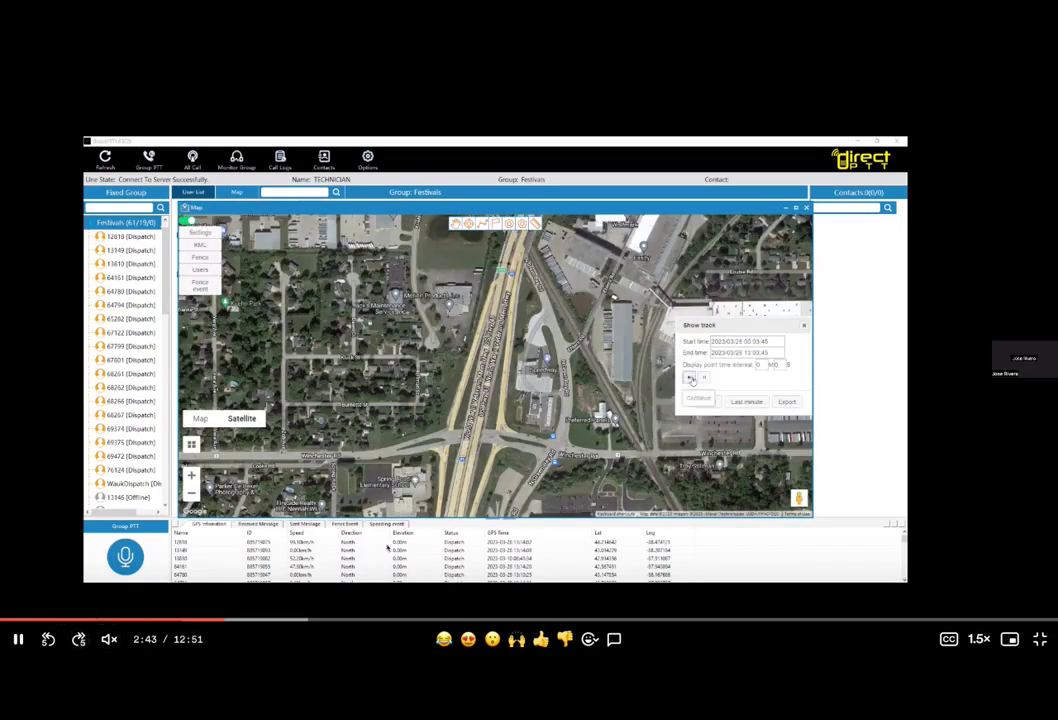
Step: Pause, then resume the replay of the user's 00:03:45–13:03:45 track to its information
{"action": "key", "text": "space"}
{"action": "left_click", "coordinate": [690, 378]}
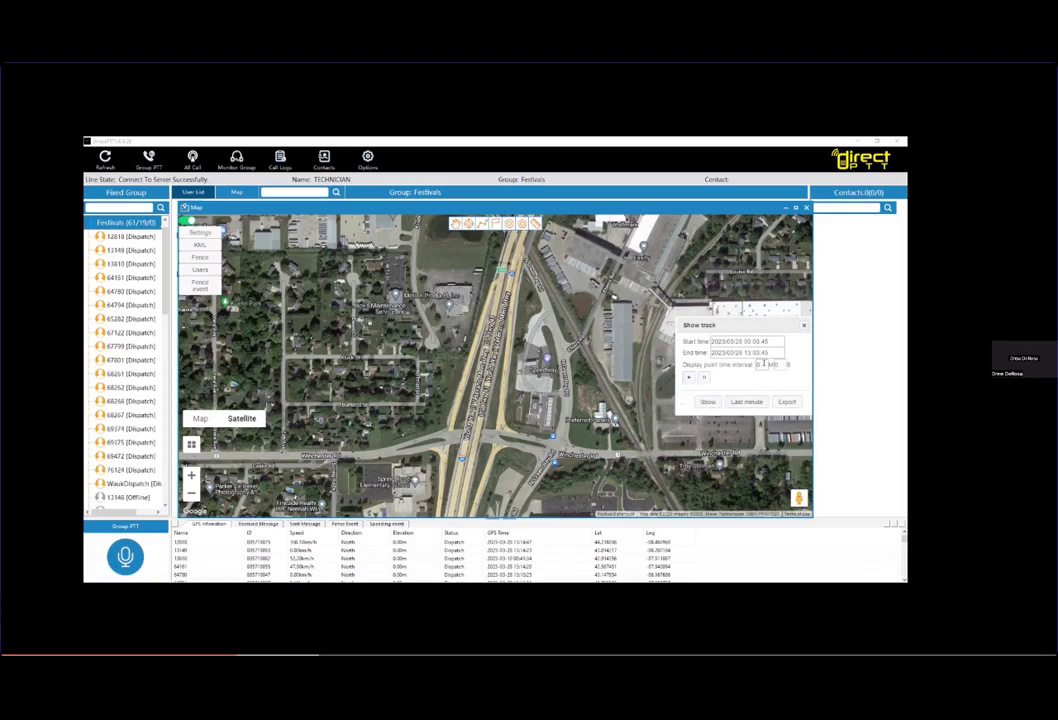
{"action": "left_click", "coordinate": [688, 378]}
{"action": "left_click", "coordinate": [708, 403]}
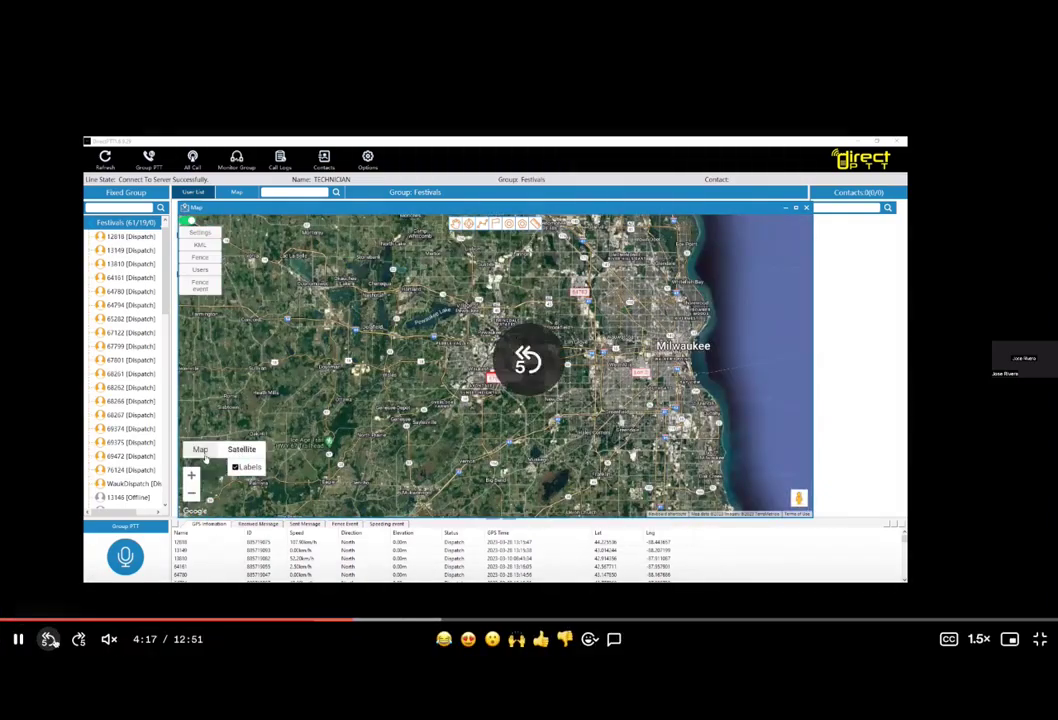
Step: Rewind to the track replay, pause, then play and skip ahead to the Milwaukee satellite map
{"action": "left_click", "coordinate": [49, 639]}
{"action": "left_click", "coordinate": [49, 639]}
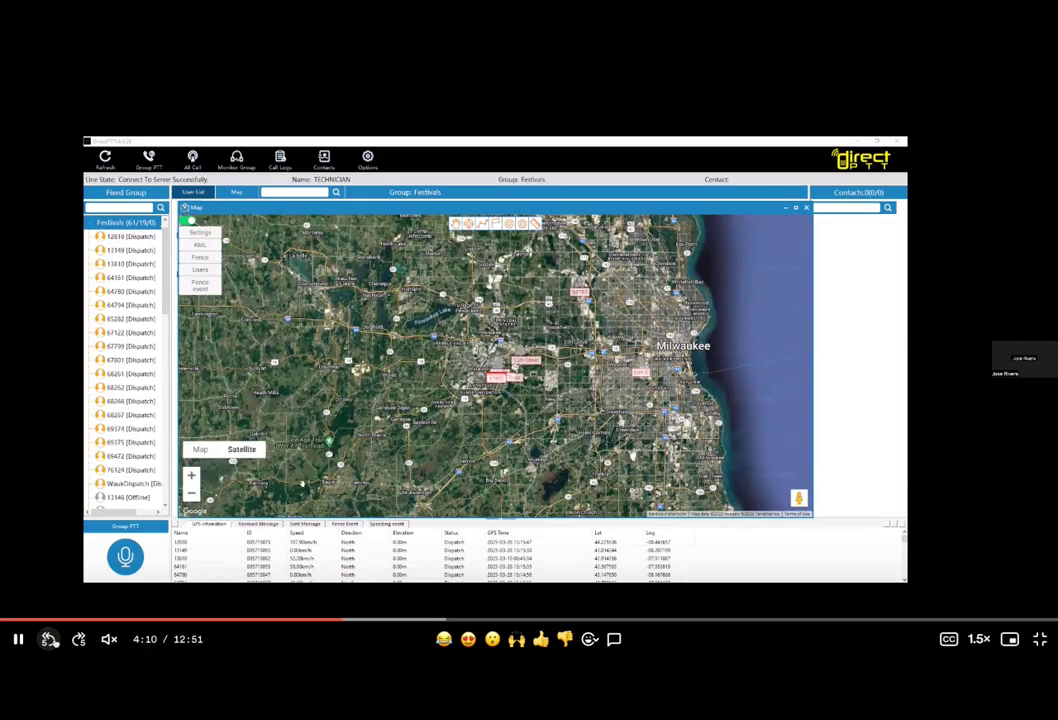
{"action": "left_click", "coordinate": [49, 639]}
{"action": "left_click", "coordinate": [49, 639]}
{"action": "key", "text": "k"}
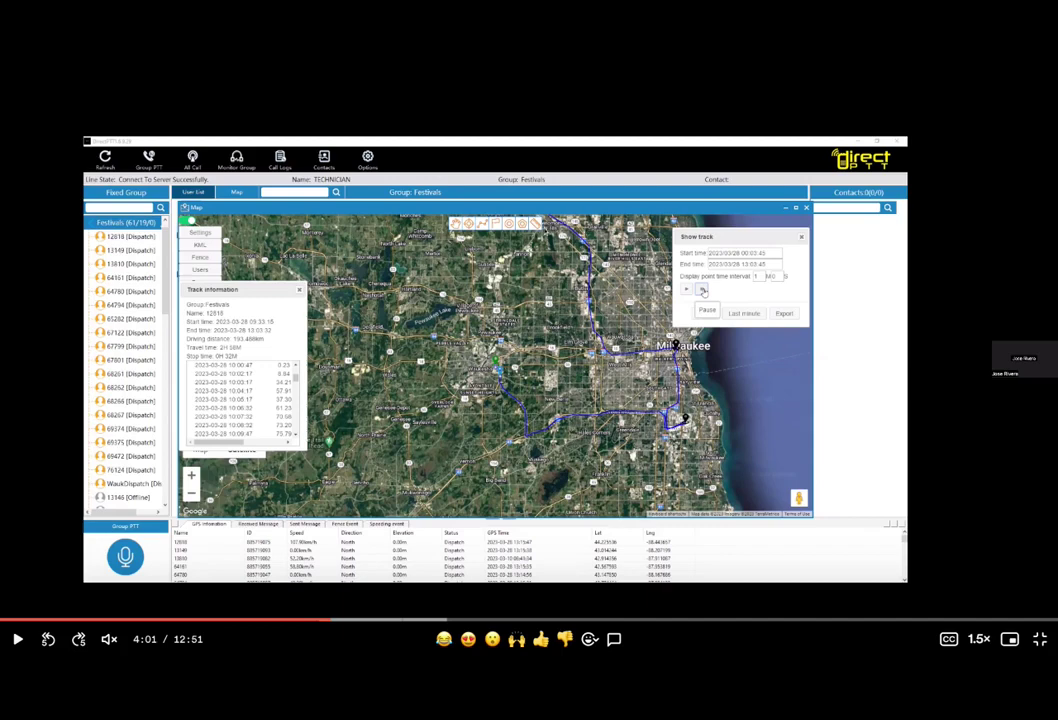
{"action": "left_click", "coordinate": [703, 291]}
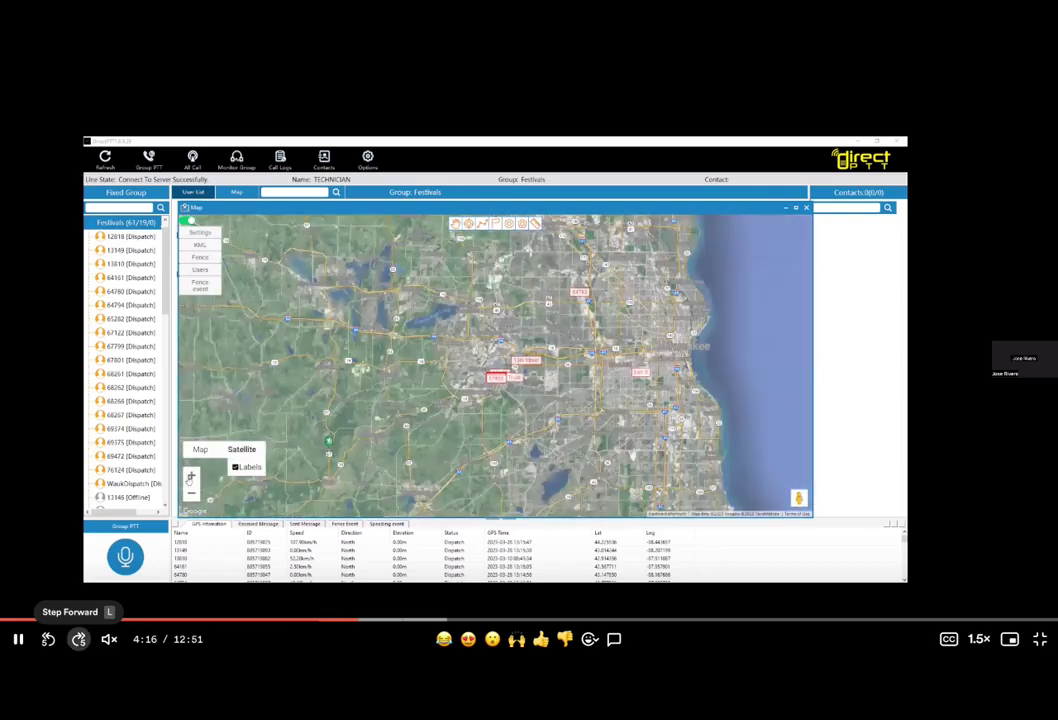
{"action": "left_click", "coordinate": [78, 638]}
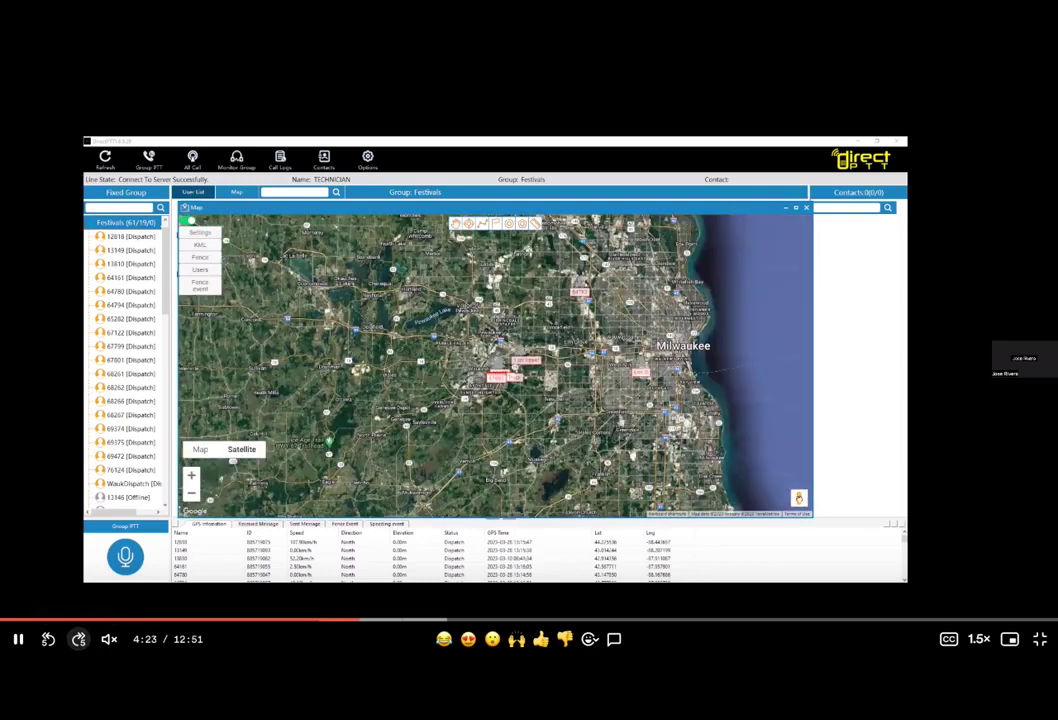
Step: Step back to the satellite map, then play through to the enlarged street view beside the brick building
{"action": "left_click", "coordinate": [78, 638]}
{"action": "left_click", "coordinate": [78, 638]}
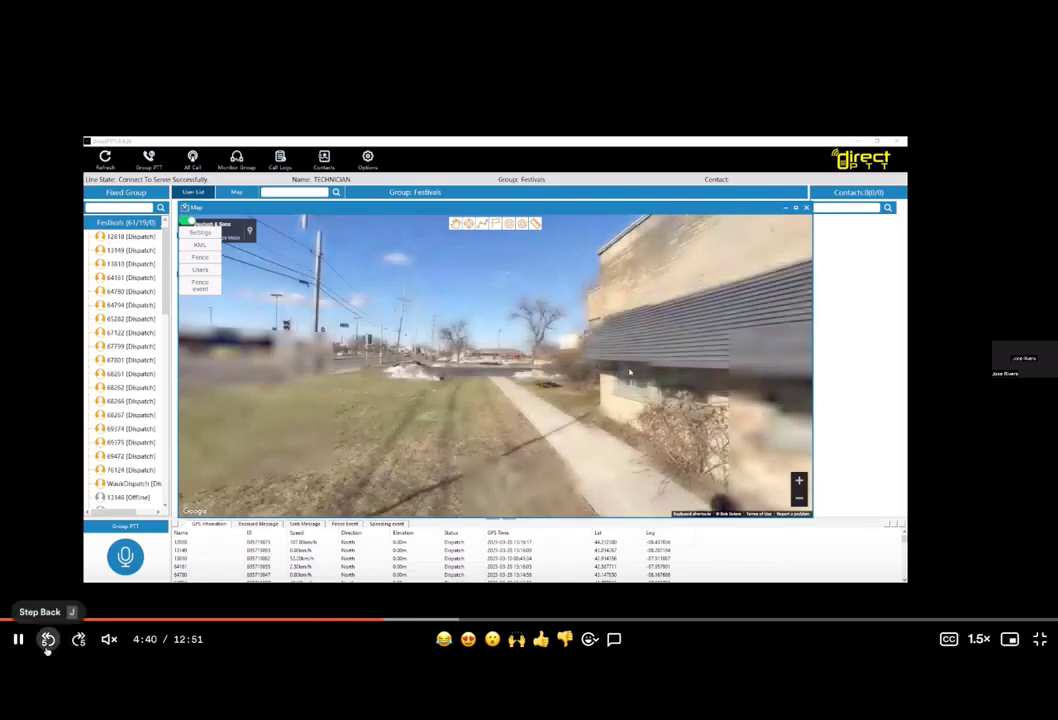
{"action": "left_click", "coordinate": [48, 638]}
{"action": "left_click", "coordinate": [629, 372]}
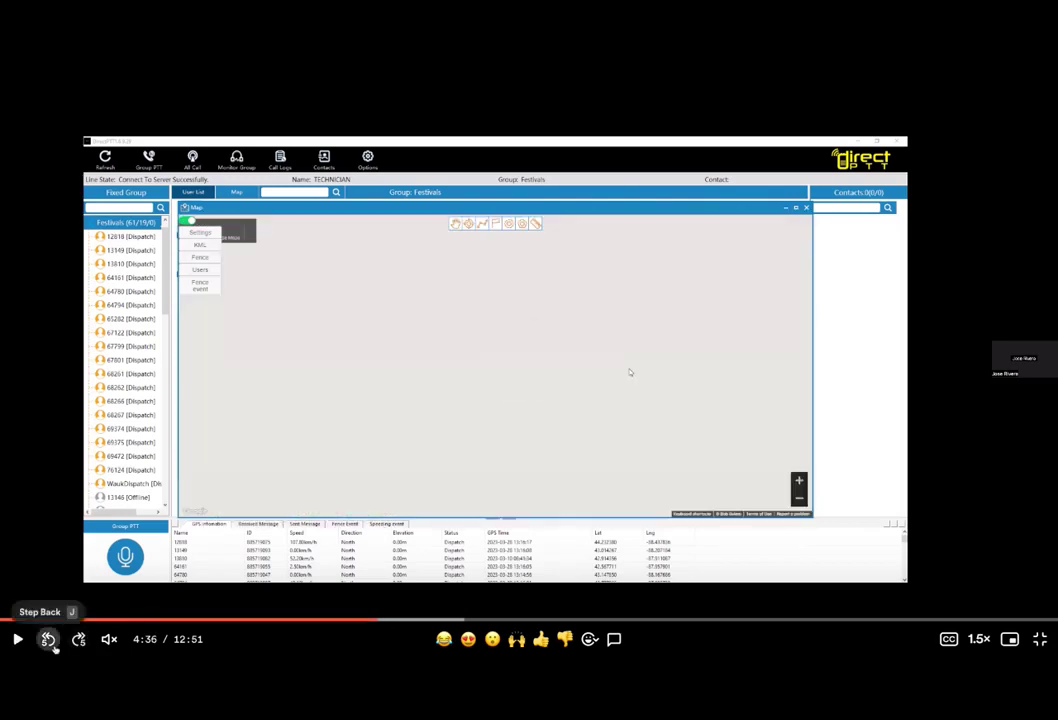
{"action": "left_click", "coordinate": [48, 638]}
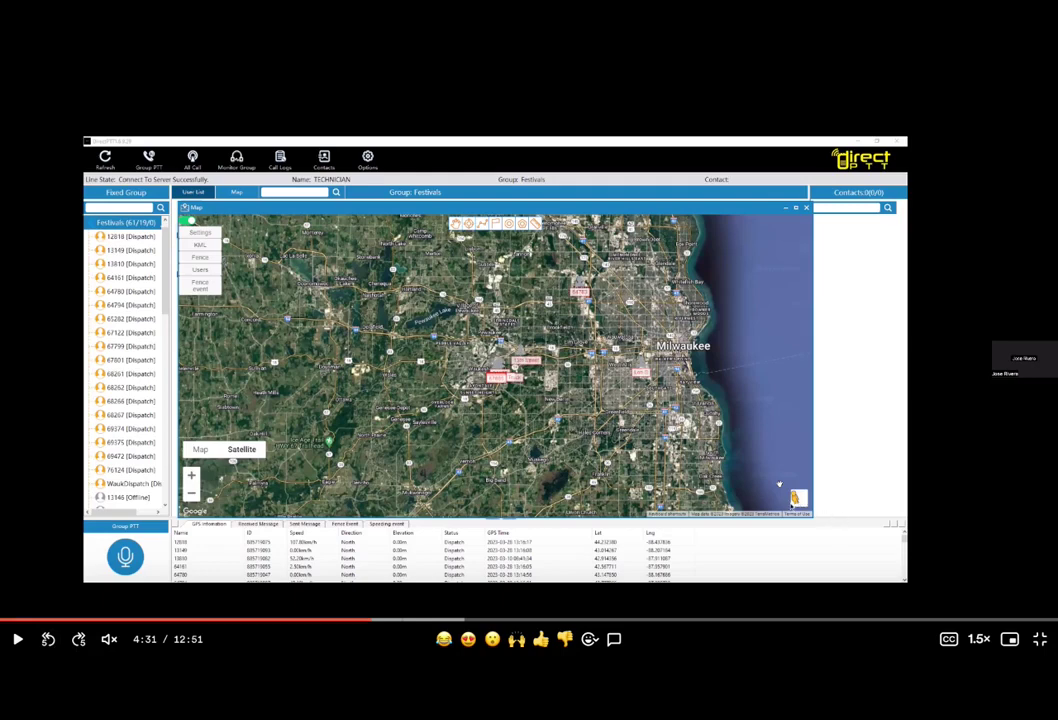
{"action": "left_click", "coordinate": [291, 442]}
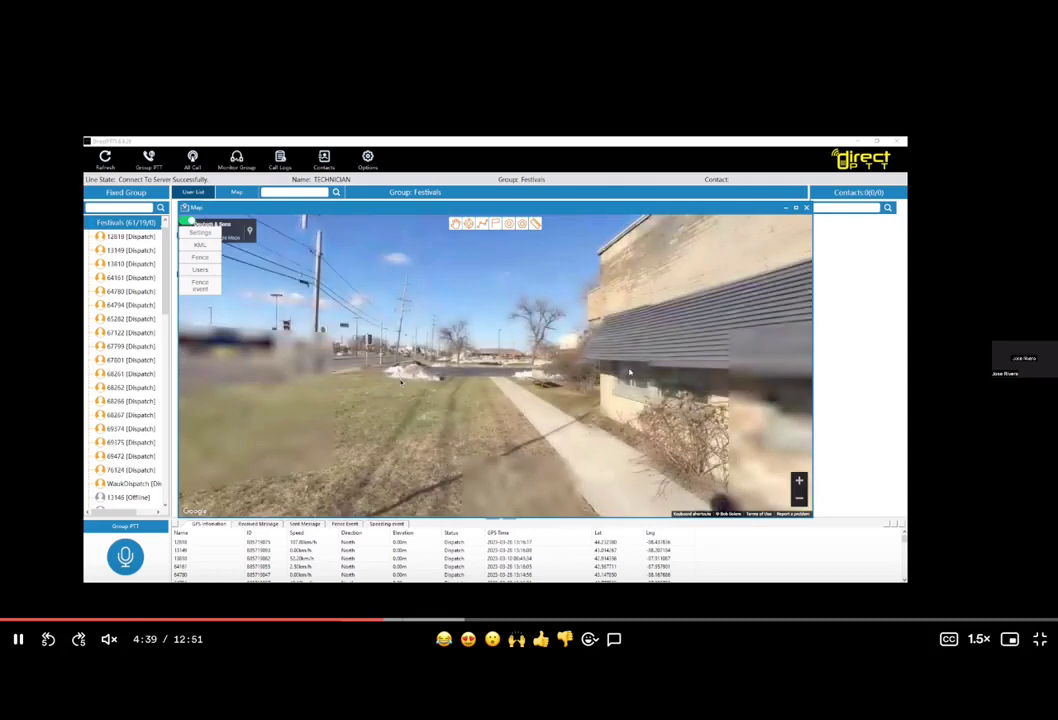
{"action": "left_click", "coordinate": [456, 418]}
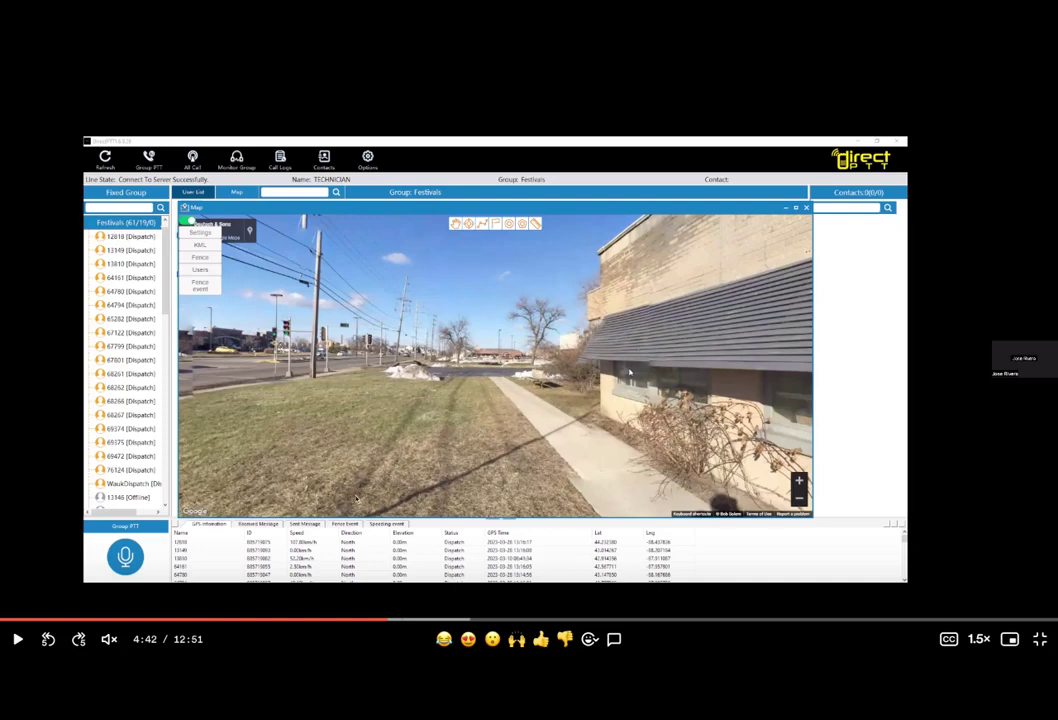
{"action": "left_click", "coordinate": [296, 412]}
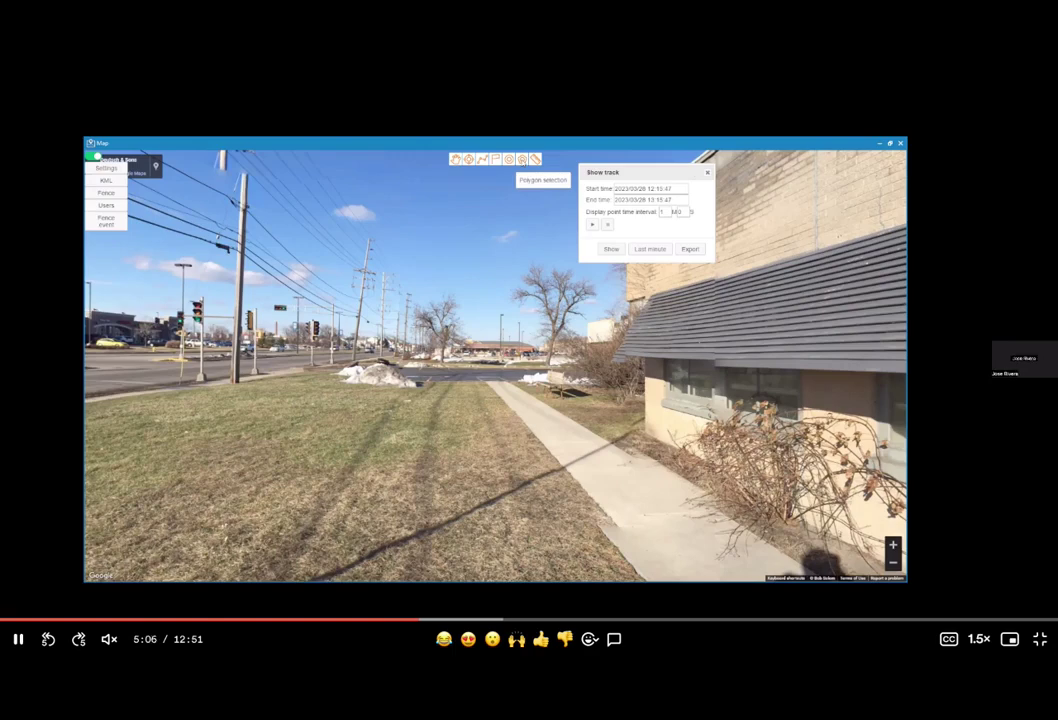
Step: Skip ahead and back with the arrow keys, then pause before the Fence event dialog
{"action": "key", "text": "Right"}
{"action": "key", "text": "Right"}
{"action": "key", "text": "Right"}
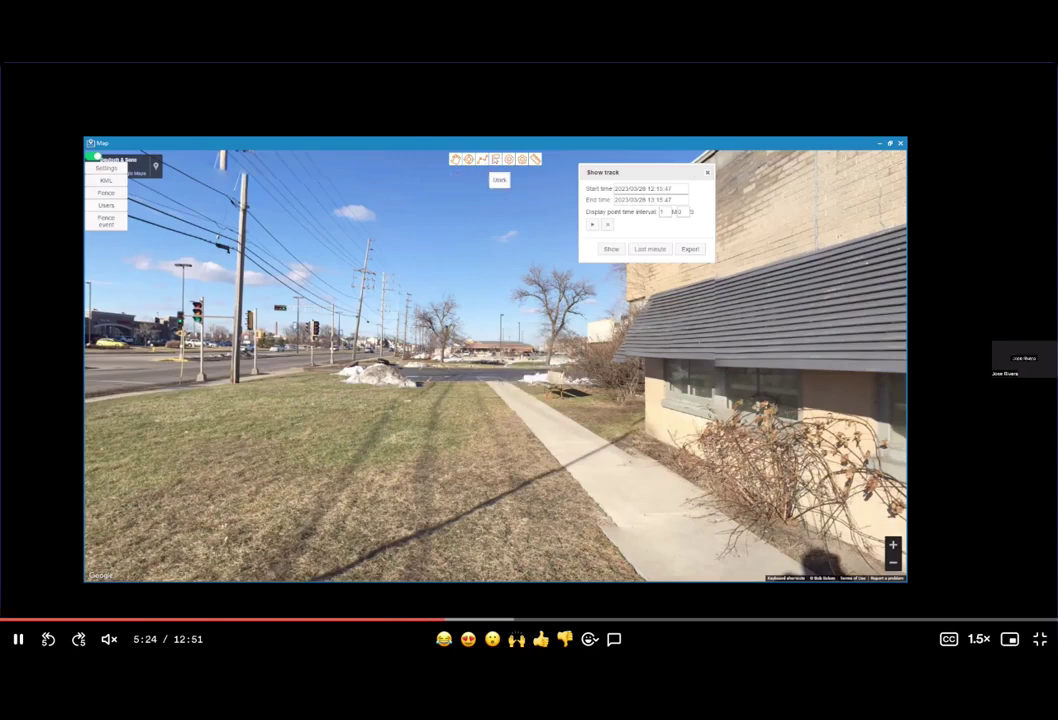
{"action": "key", "text": "Left"}
{"action": "key", "text": "Left"}
{"action": "key", "text": "space"}
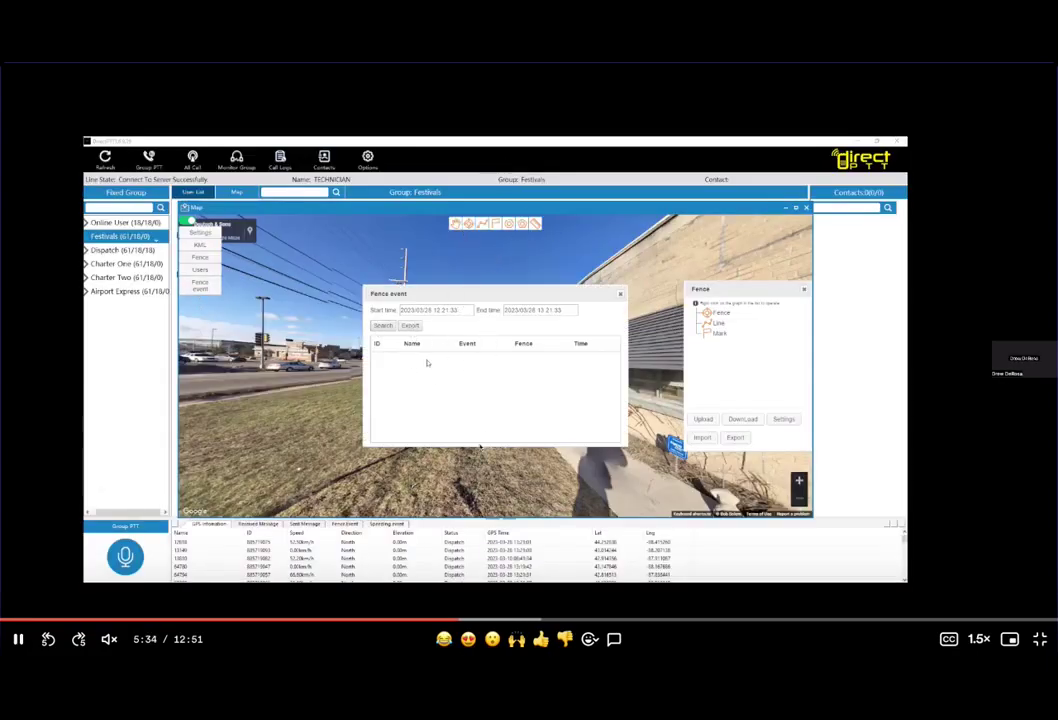
Step: Skip the video past the fence dialogs in five-second jumps
{"action": "left_click", "coordinate": [79, 639]}
{"action": "left_click", "coordinate": [79, 639]}
{"action": "left_click", "coordinate": [79, 639]}
{"action": "left_click", "coordinate": [79, 639]}
{"action": "left_click", "coordinate": [79, 639]}
{"action": "left_click", "coordinate": [79, 639]}
{"action": "left_click", "coordinate": [79, 639]}
{"action": "left_click", "coordinate": [79, 639]}
{"action": "left_click", "coordinate": [79, 639]}
{"action": "left_click", "coordinate": [79, 639]}
{"action": "left_click", "coordinate": [79, 639]}
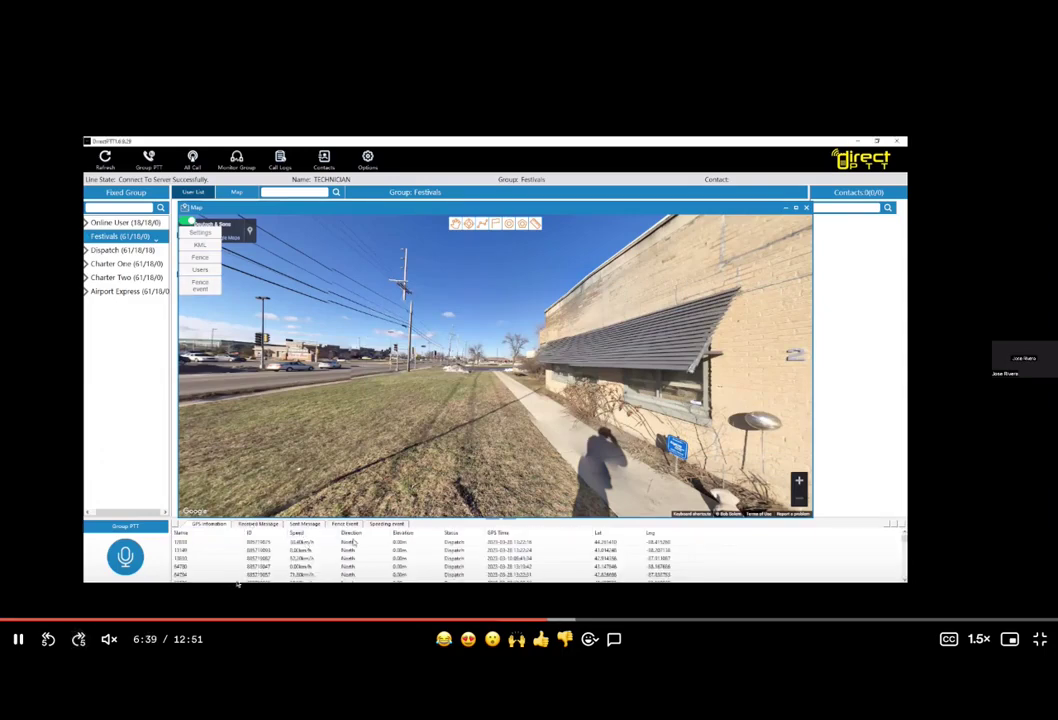
Step: Pause, resume, and skip ahead to the Dispatch group's Milwaukee road map
{"action": "left_click", "coordinate": [216, 560]}
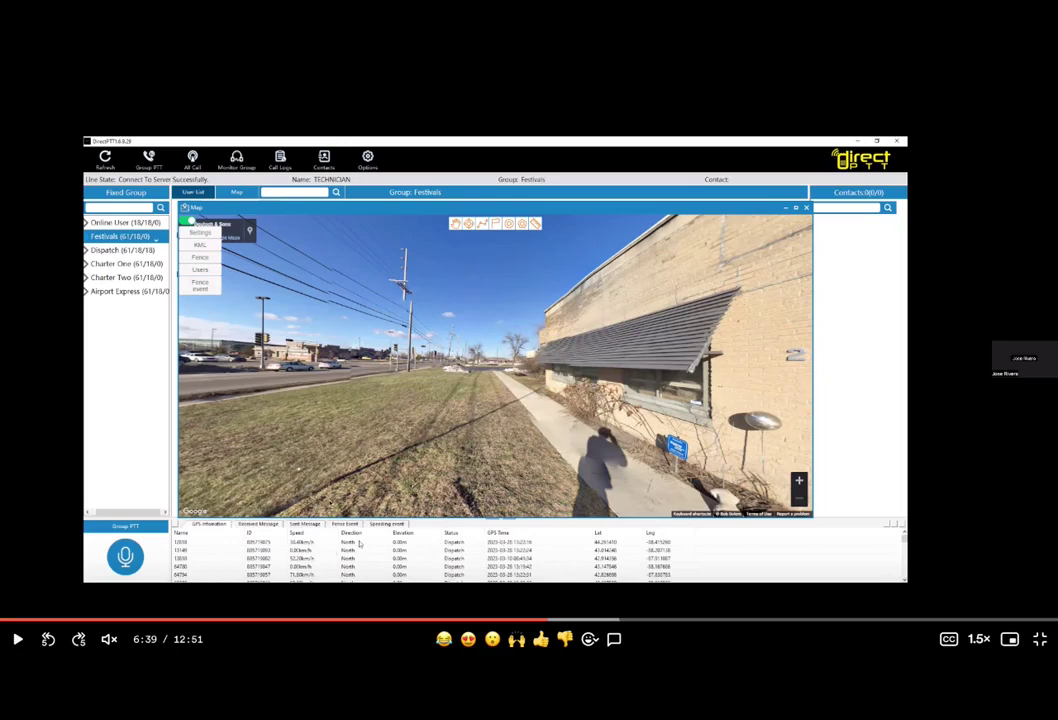
{"action": "left_click", "coordinate": [111, 535]}
{"action": "left_click", "coordinate": [78, 640]}
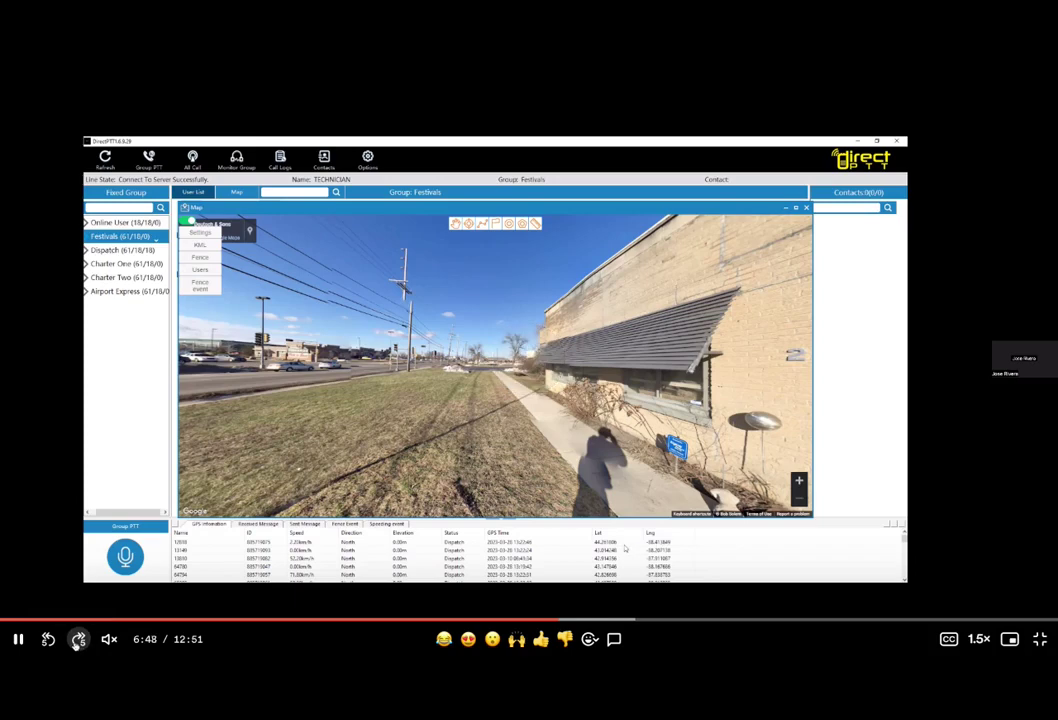
{"action": "left_click", "coordinate": [78, 640]}
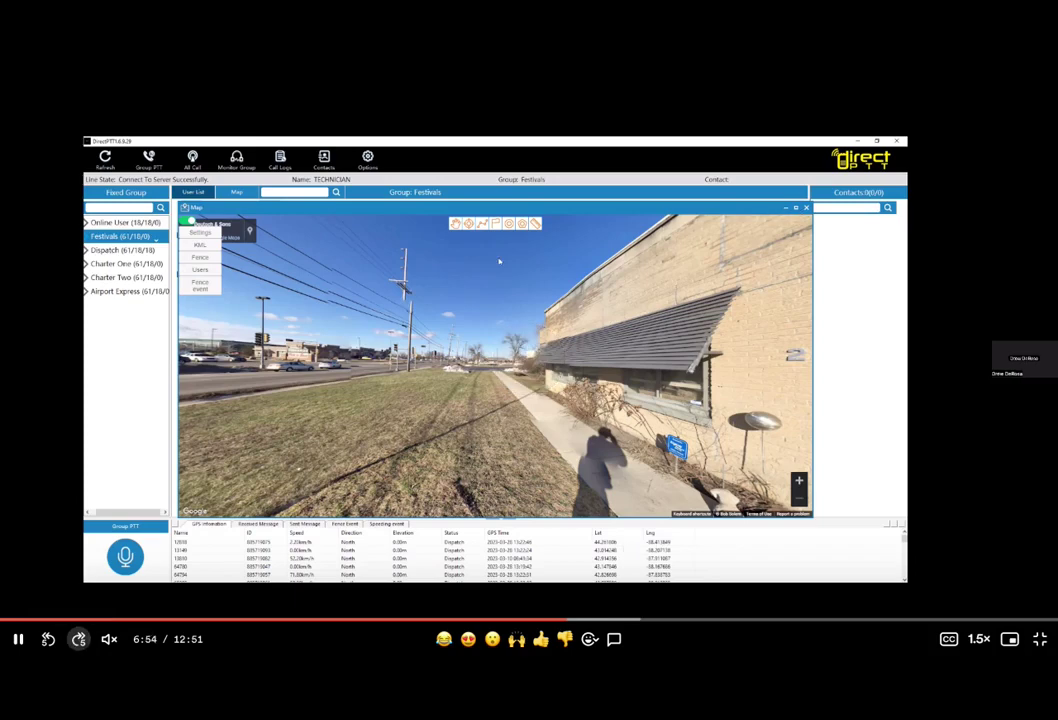
{"action": "left_click", "coordinate": [78, 640]}
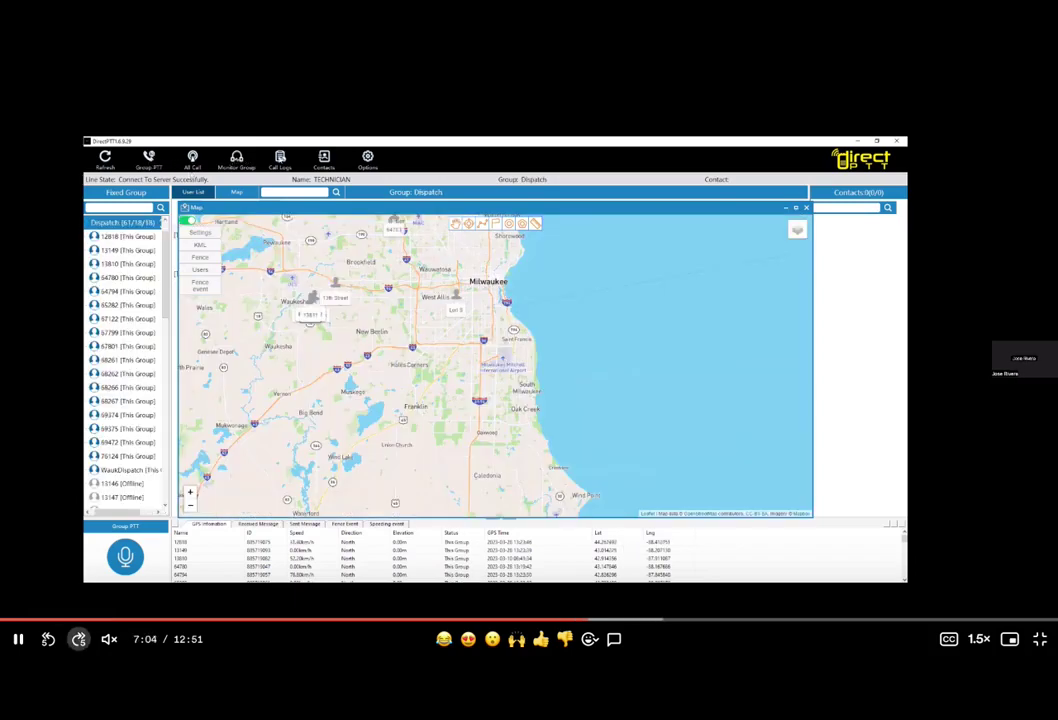
Step: Skip the video ahead to the street map with Portable 1, Portable 2 and Service Truck near Arcadian Ave
{"action": "left_click", "coordinate": [78, 640]}
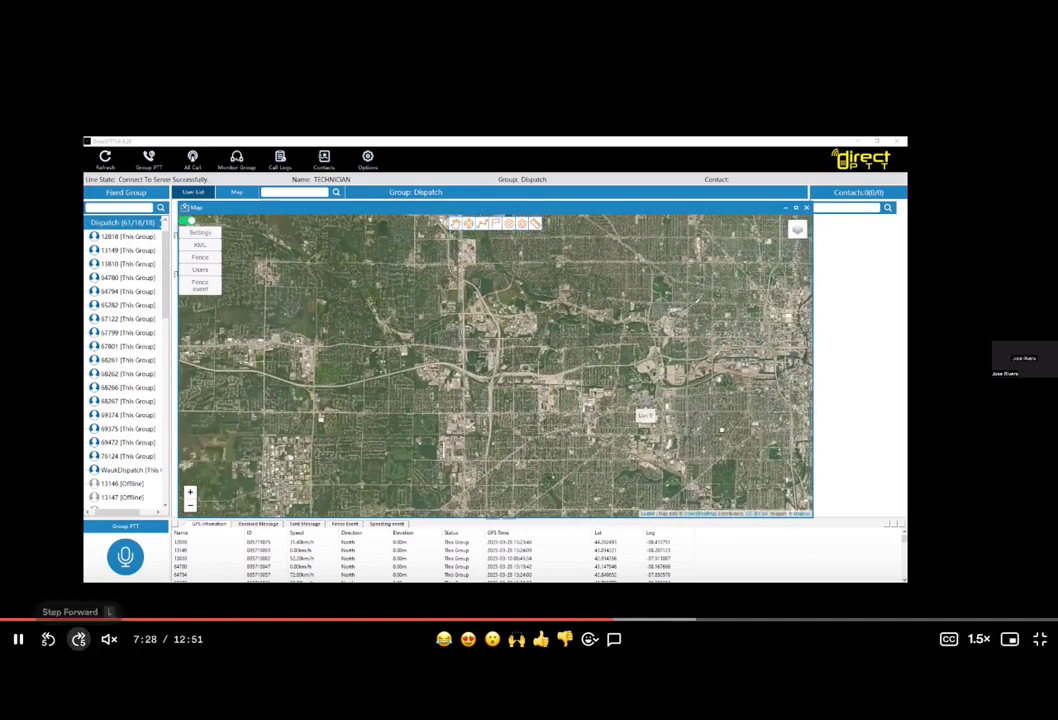
{"action": "left_click", "coordinate": [79, 639]}
{"action": "left_click", "coordinate": [79, 639]}
{"action": "left_click", "coordinate": [79, 639]}
{"action": "left_click", "coordinate": [79, 639]}
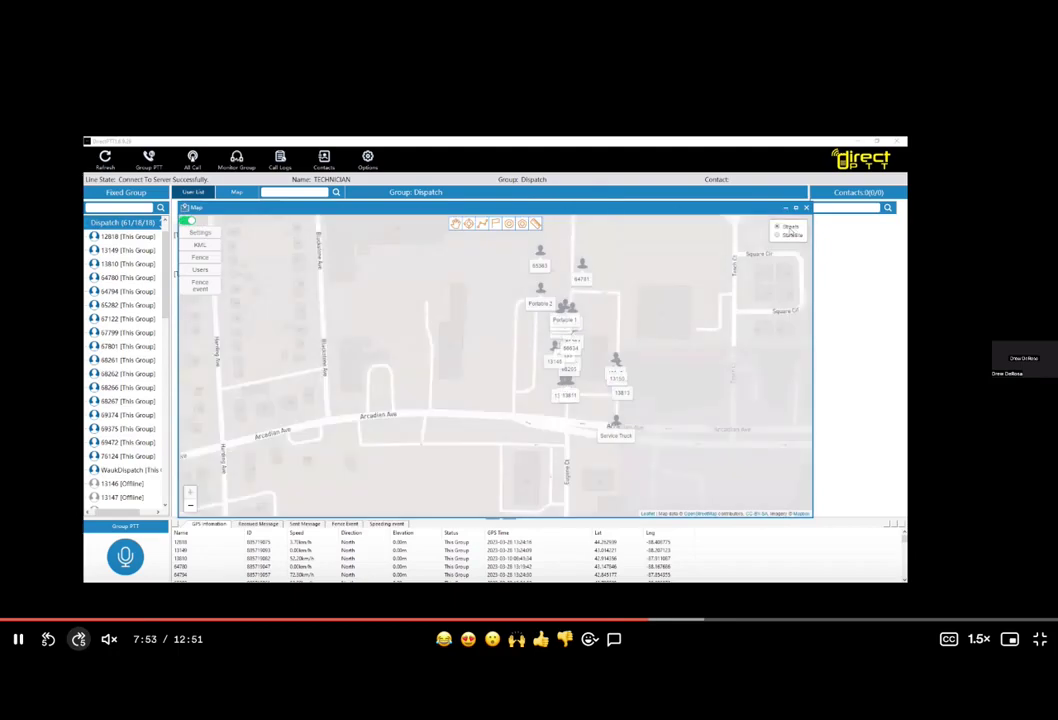
Step: Skip past the satellite map and pause at 8:19 on the Dispatch group menu showing Disconnect All Users
{"action": "left_click", "coordinate": [79, 639]}
{"action": "left_click", "coordinate": [79, 639]}
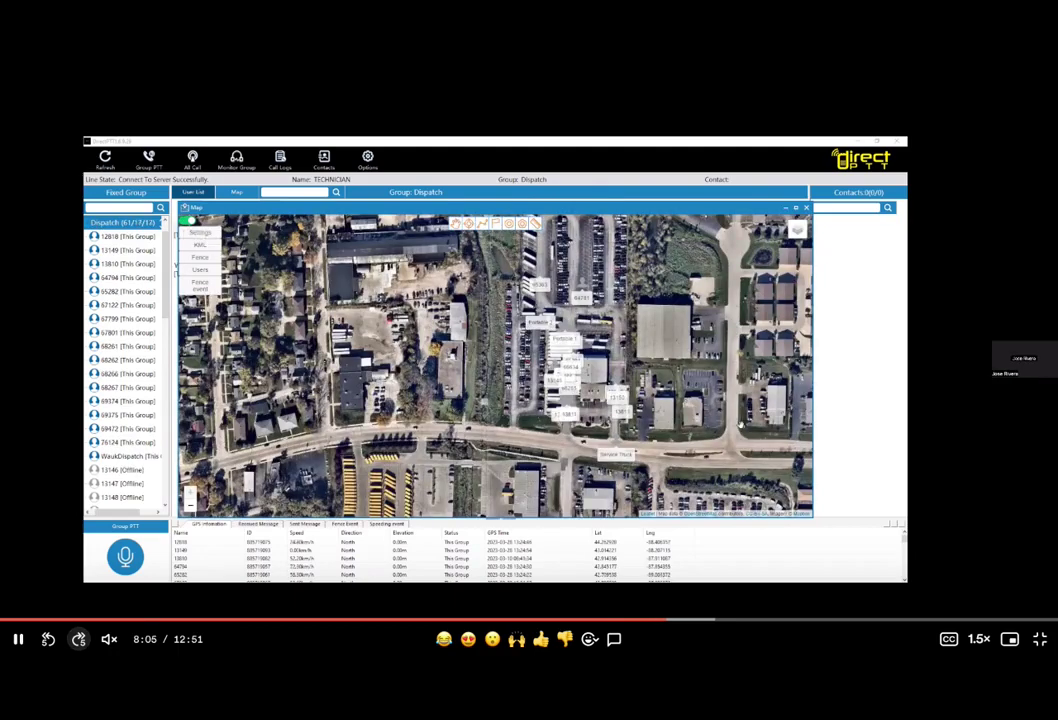
{"action": "left_click", "coordinate": [78, 638]}
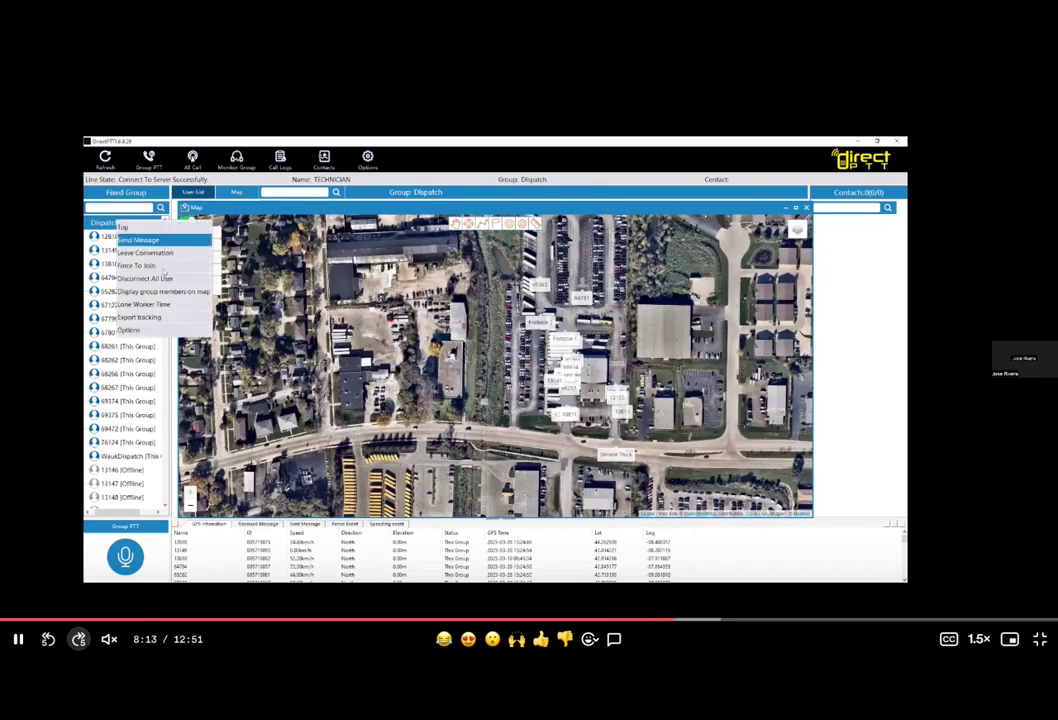
{"action": "left_click", "coordinate": [78, 638]}
{"action": "key", "text": "space"}
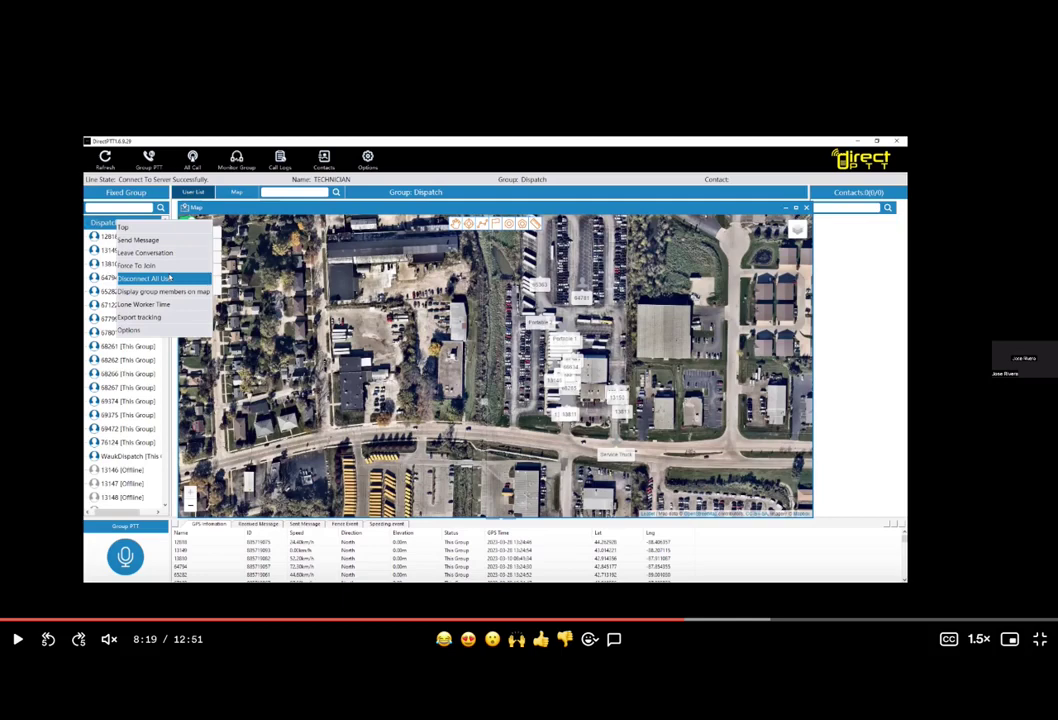
Step: Resume playback until the Festivals group's User List of Dispatch-tagged members appears
{"action": "key", "text": "space"}
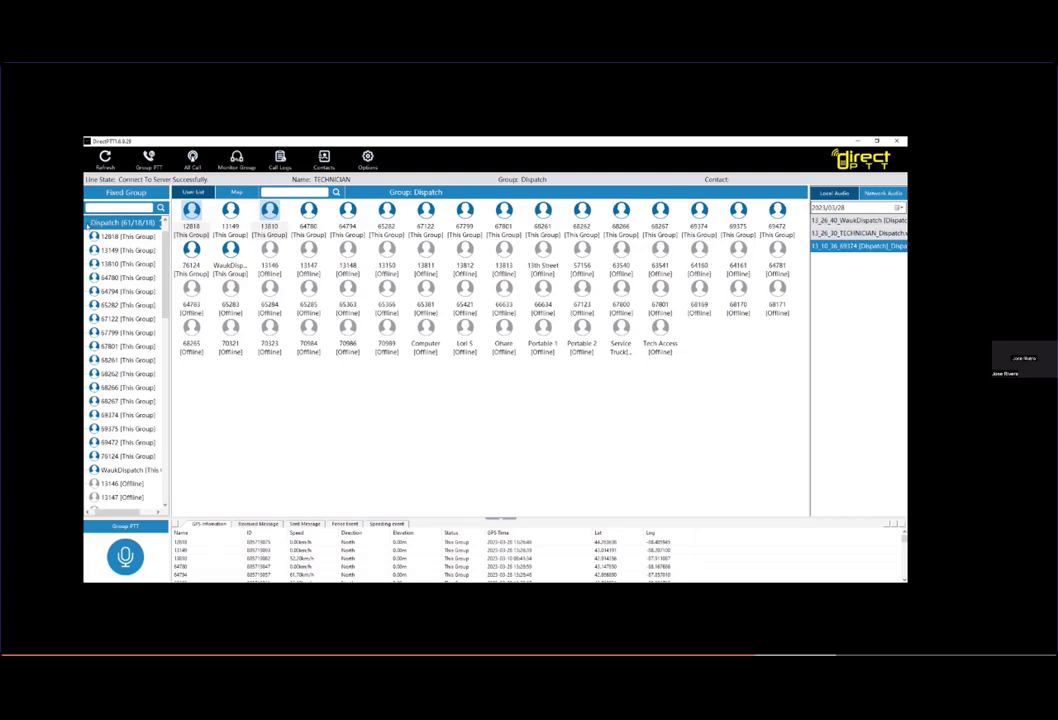
{"action": "scroll", "coordinate": [86, 222], "scroll_direction": "up", "scroll_amount": 1}
Step: Jump the video ahead to about 10:47, where the Festivals group reads 61/18/0 with its online users
{"action": "left_click", "coordinate": [90, 236]}
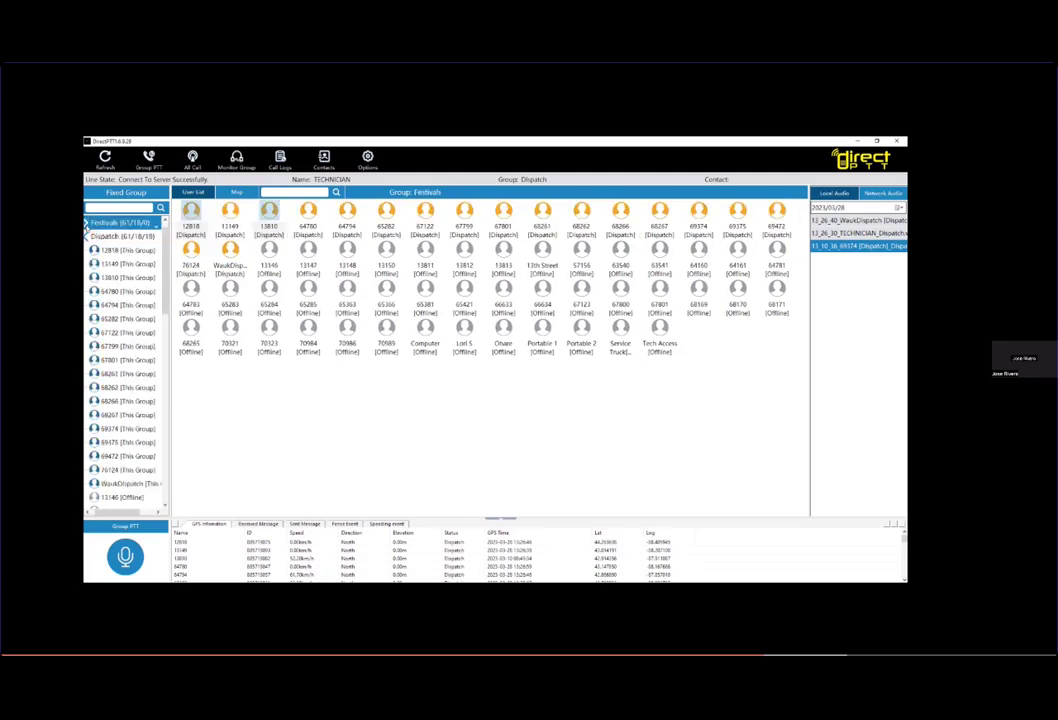
{"action": "left_click", "coordinate": [121, 236]}
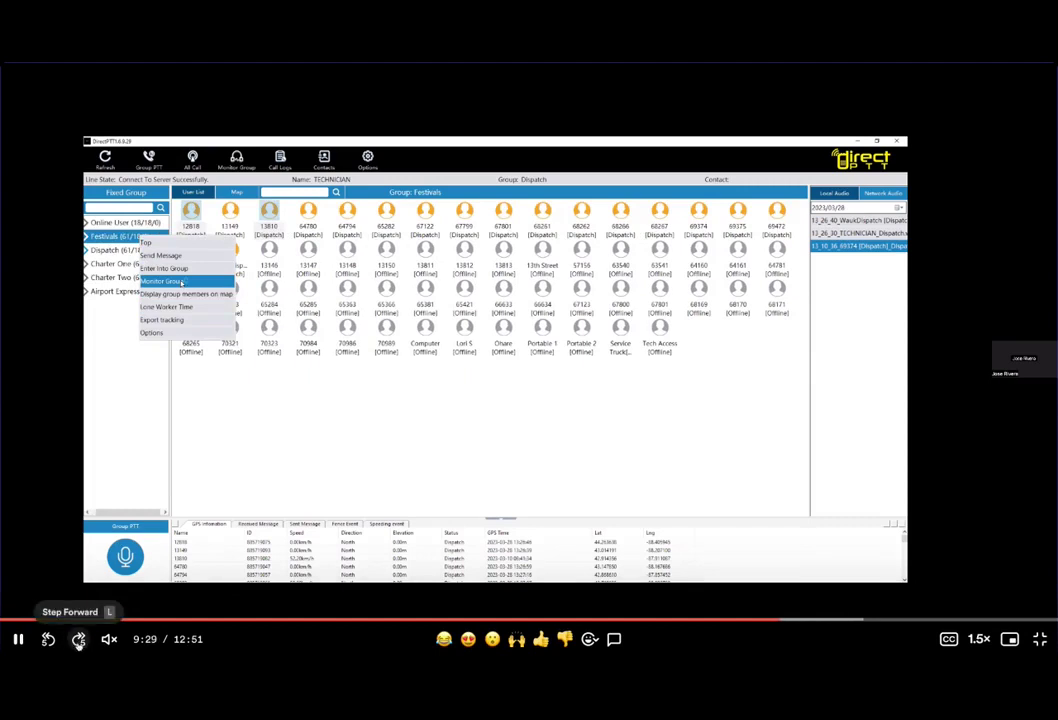
{"action": "left_click", "coordinate": [78, 641]}
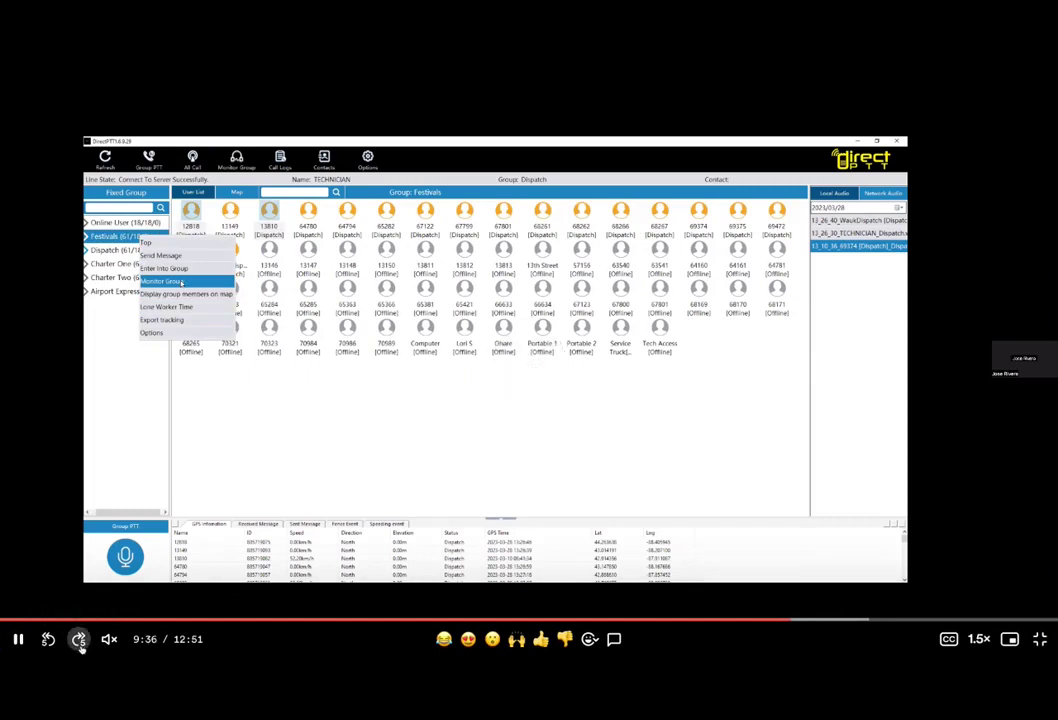
{"action": "left_click", "coordinate": [78, 641]}
{"action": "left_click", "coordinate": [78, 641]}
{"action": "left_click", "coordinate": [79, 643]}
{"action": "left_click", "coordinate": [78, 641]}
{"action": "left_click", "coordinate": [78, 641]}
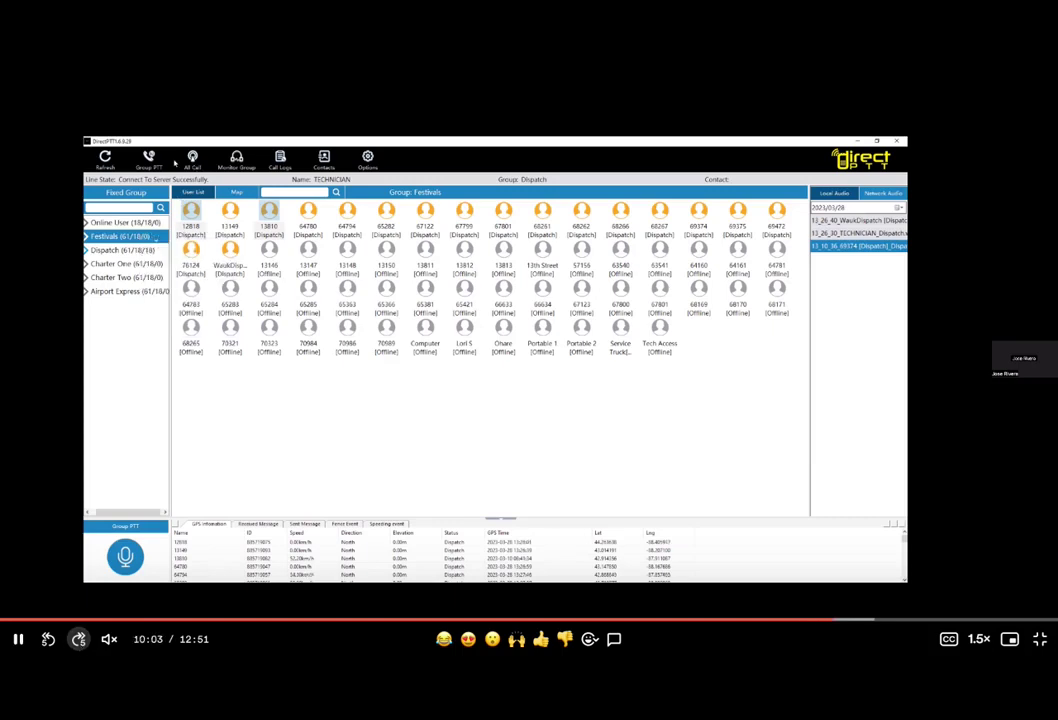
{"action": "left_click", "coordinate": [78, 641]}
{"action": "left_click", "coordinate": [78, 641]}
{"action": "left_click", "coordinate": [78, 639]}
{"action": "left_click", "coordinate": [78, 639]}
{"action": "left_click", "coordinate": [78, 639]}
{"action": "left_click", "coordinate": [78, 639]}
{"action": "left_click", "coordinate": [78, 639]}
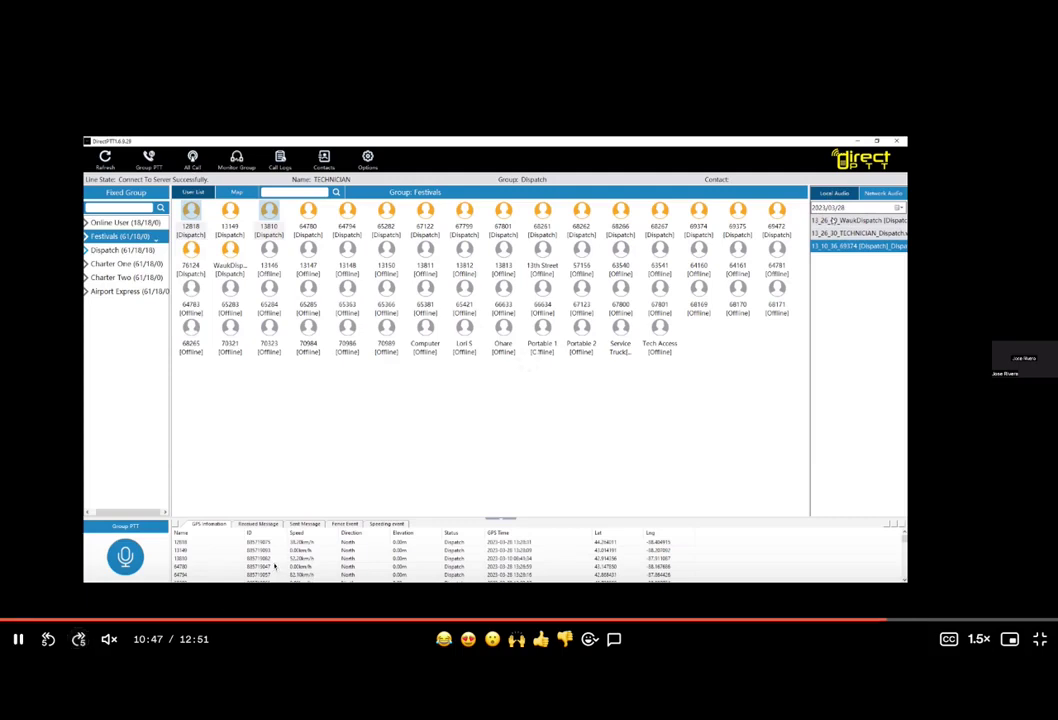
Step: Seek to the PTT hotkey options at 11:15 and play on to a single user's action menu
{"action": "left_click", "coordinate": [940, 620]}
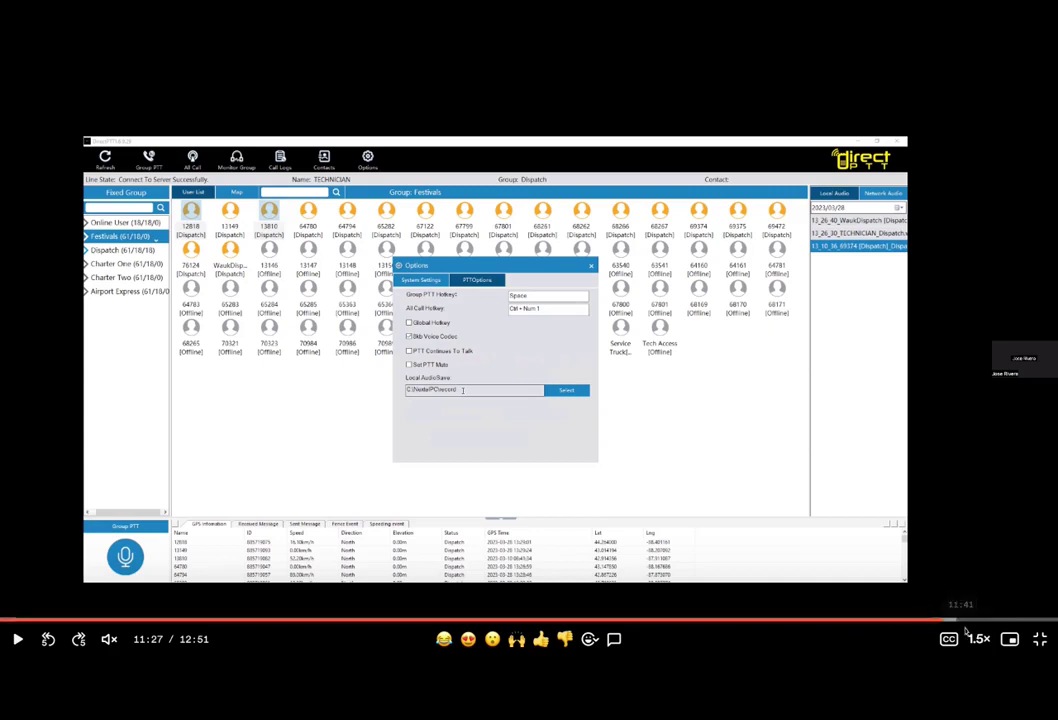
{"action": "left_click", "coordinate": [926, 621]}
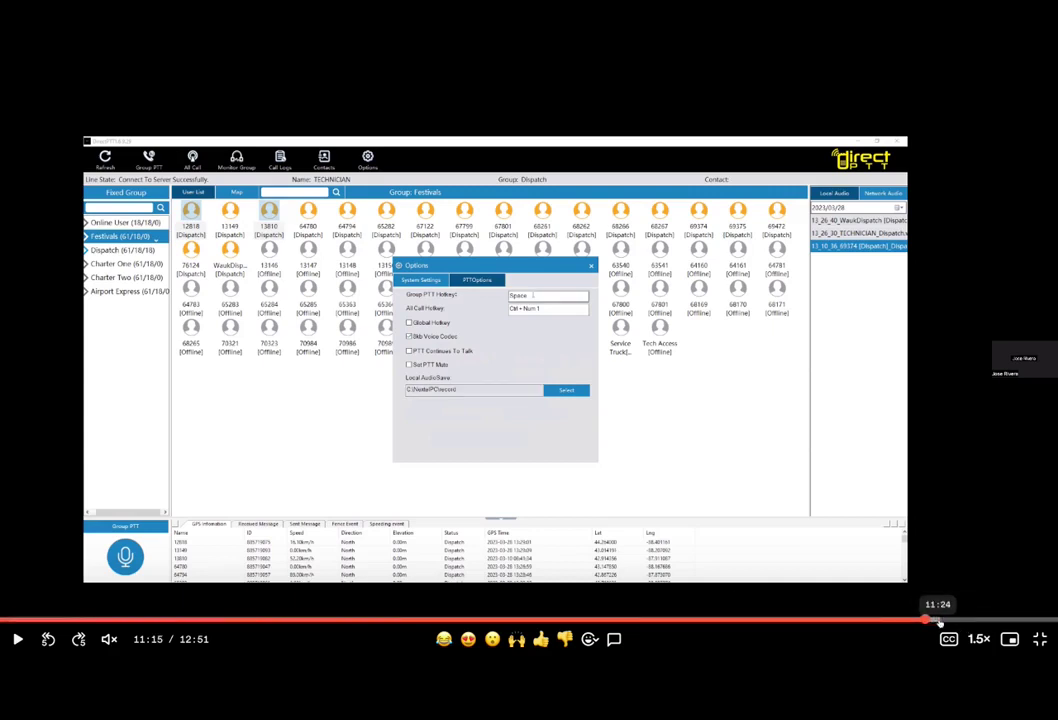
{"action": "left_click", "coordinate": [800, 553]}
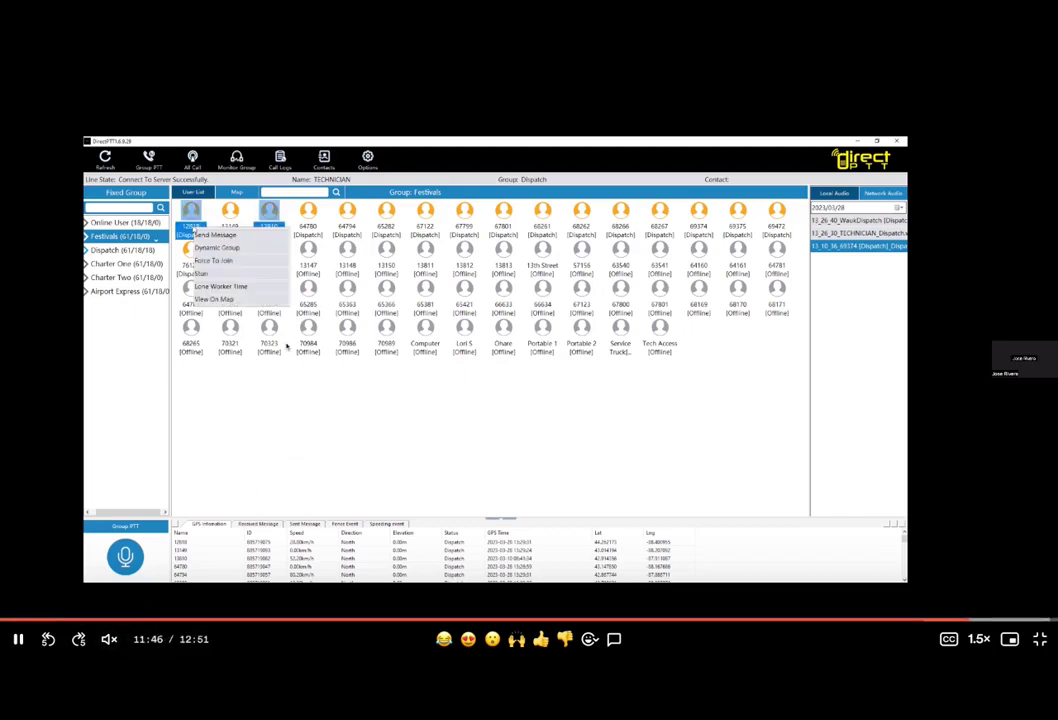
{"action": "key", "text": "space"}
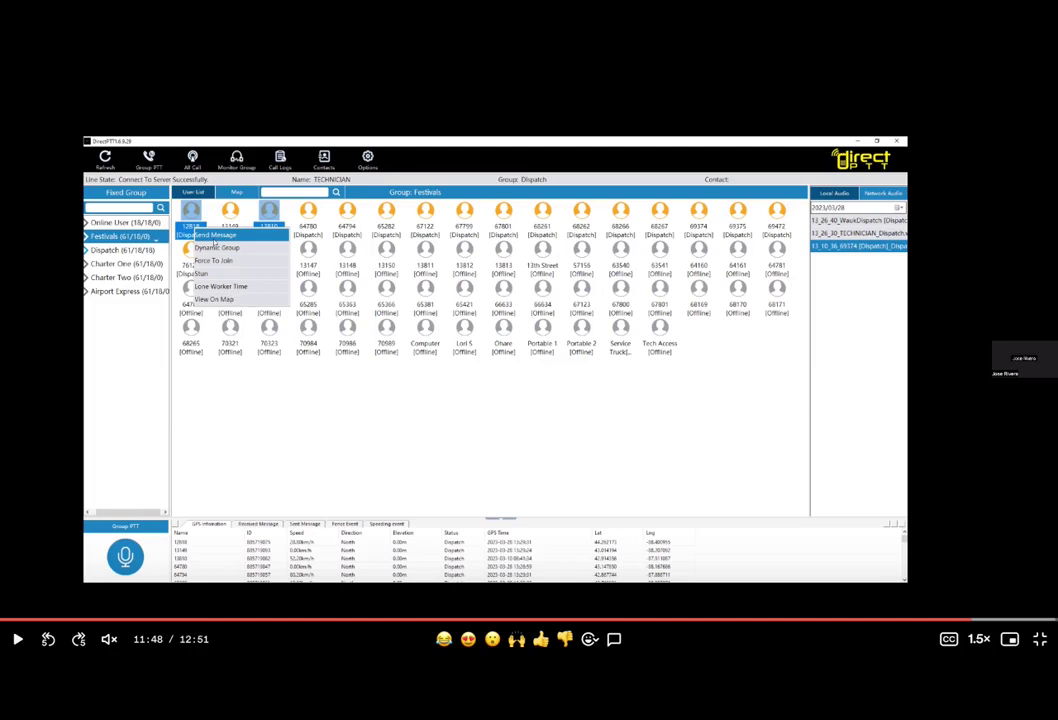
{"action": "left_click", "coordinate": [288, 385]}
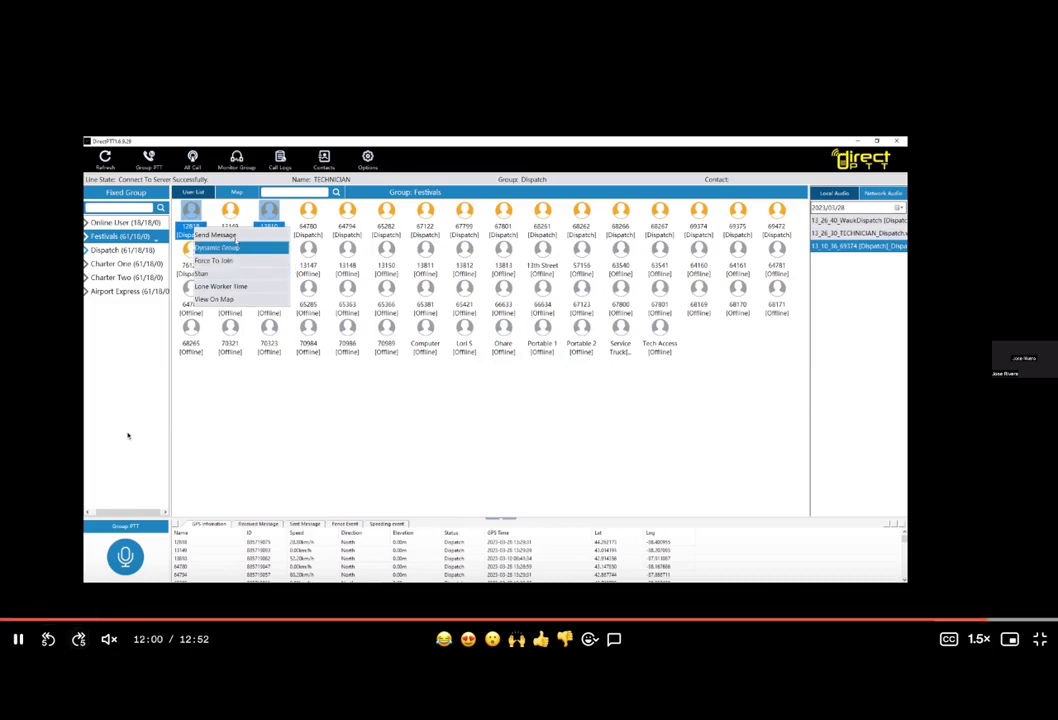
Step: Skip forward to the Lone Worker Time section around 12:28 and let playback continue
{"action": "left_click", "coordinate": [199, 326]}
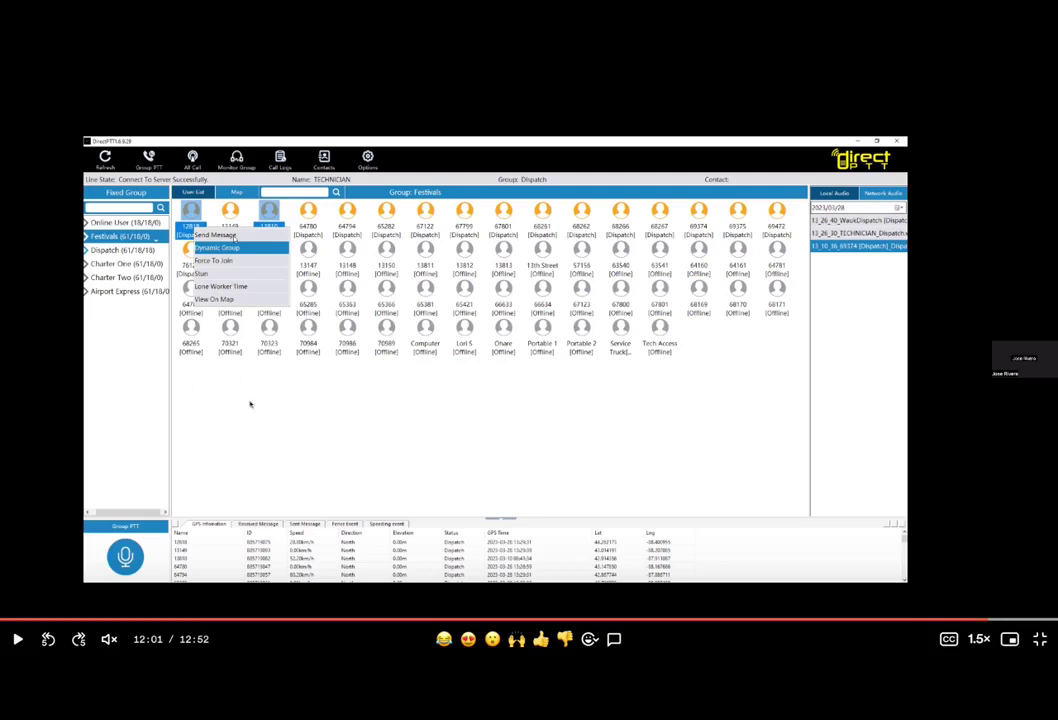
{"action": "left_click", "coordinate": [144, 424]}
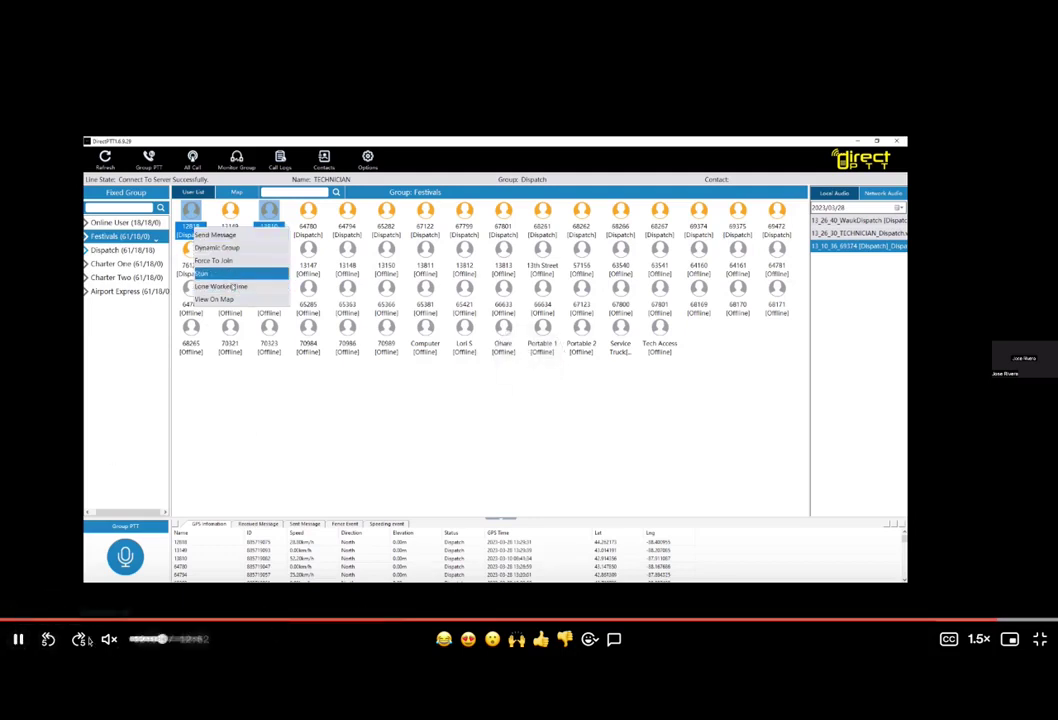
{"action": "left_click", "coordinate": [79, 639]}
{"action": "left_click", "coordinate": [79, 639]}
{"action": "left_click", "coordinate": [79, 639]}
{"action": "left_click", "coordinate": [79, 639]}
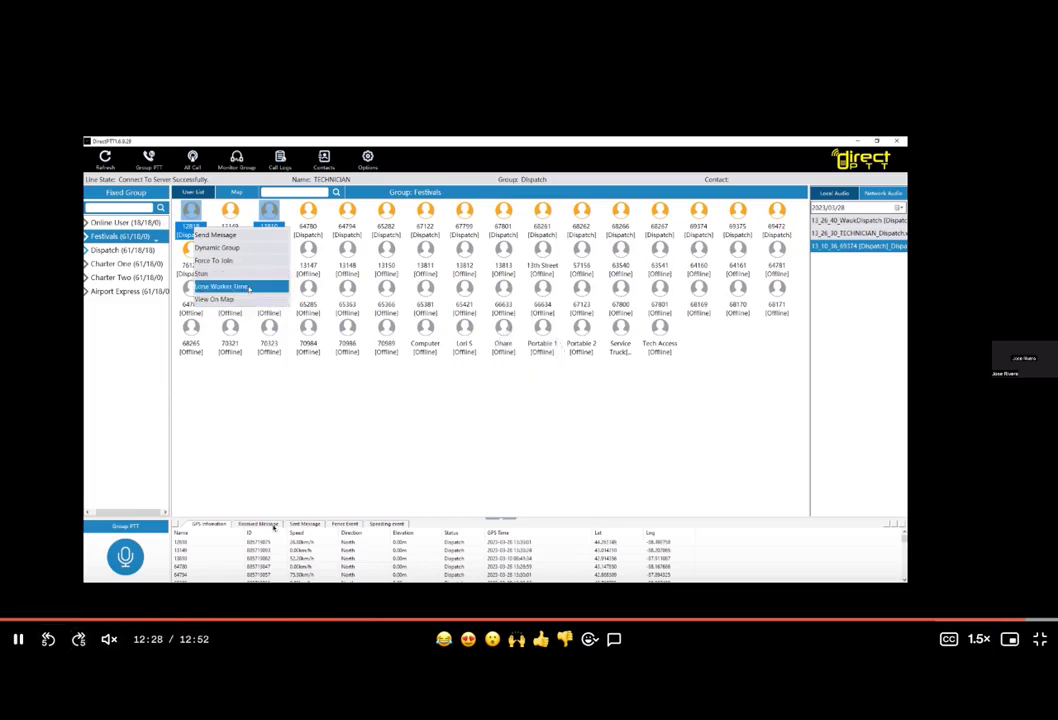
{"action": "left_click", "coordinate": [274, 531]}
{"action": "left_click", "coordinate": [266, 550]}
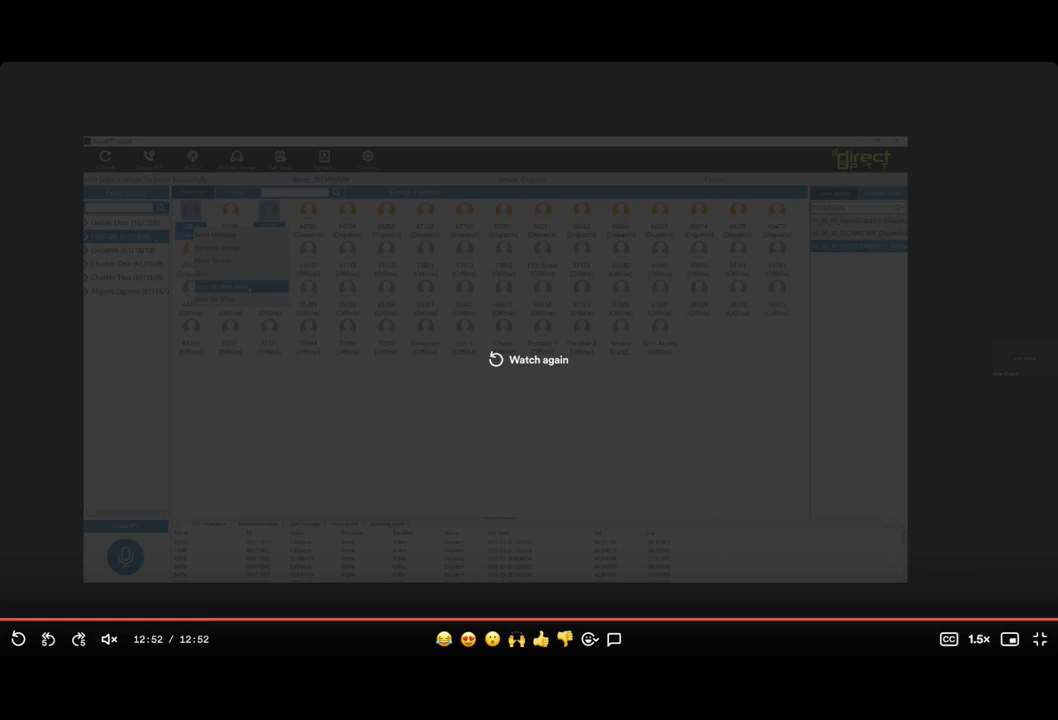
Step: Exit full screen once the video ends at 12:52 to show the Loom walkthrough page
{"action": "key", "text": "Escape"}
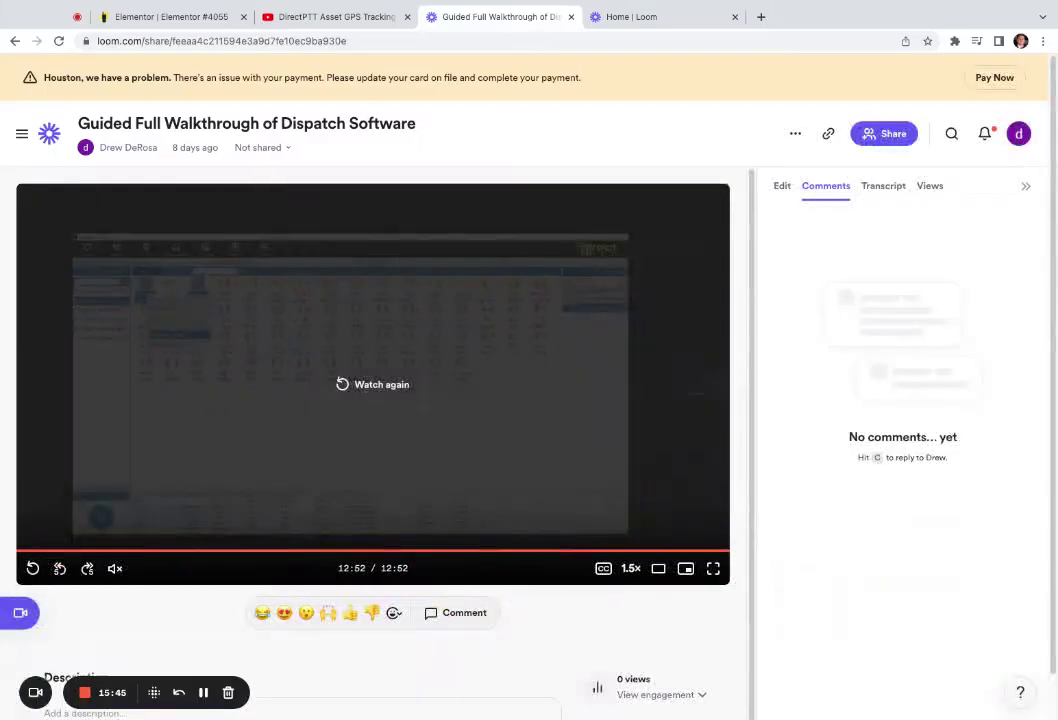